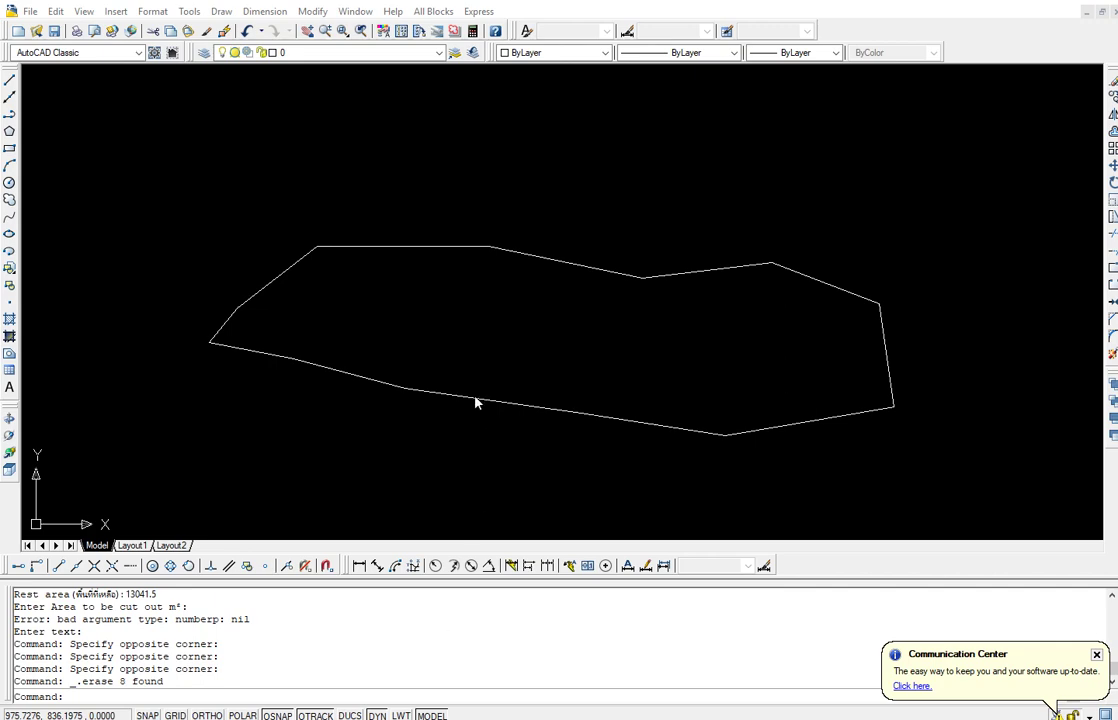
# Load the DAR routine through the AP Load/Unload Applications dialog, then close the dialog.
pyautogui.write('ap')
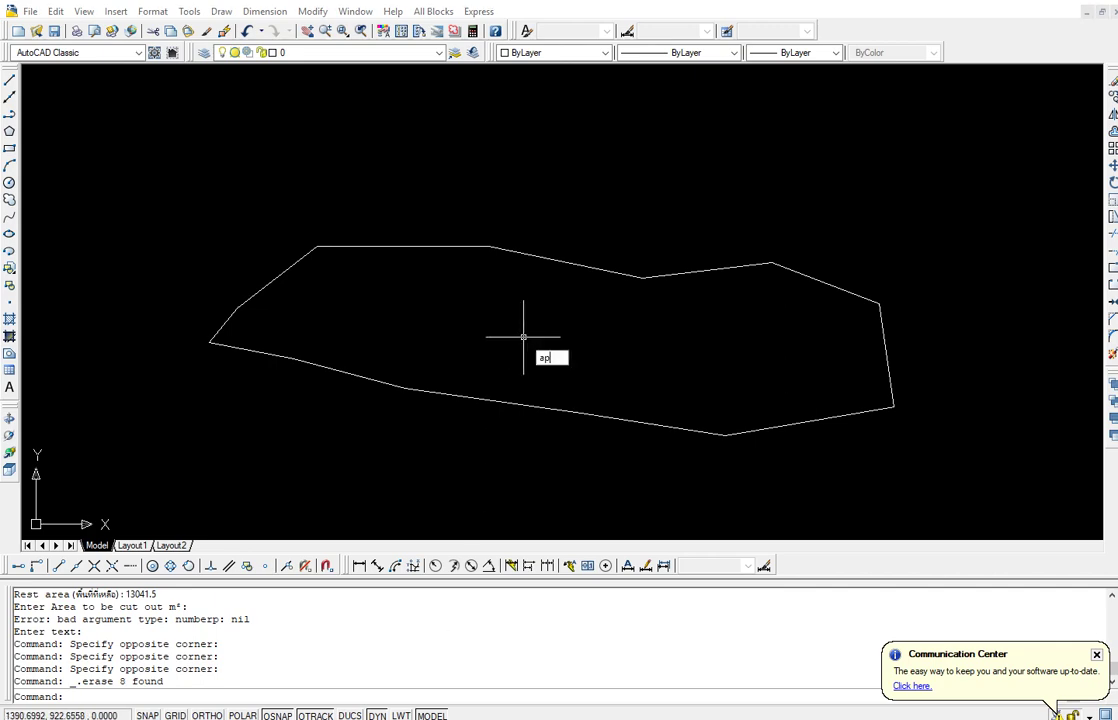
pyautogui.press('Return')
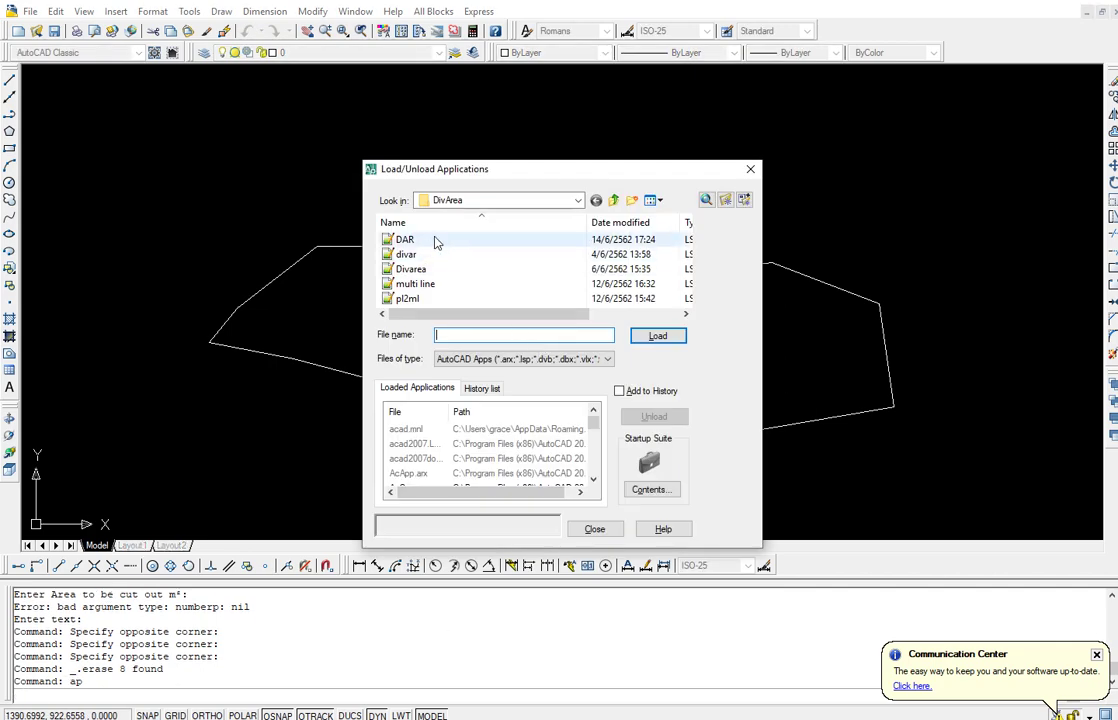
pyautogui.click(435, 240)
pyautogui.click(657, 335)
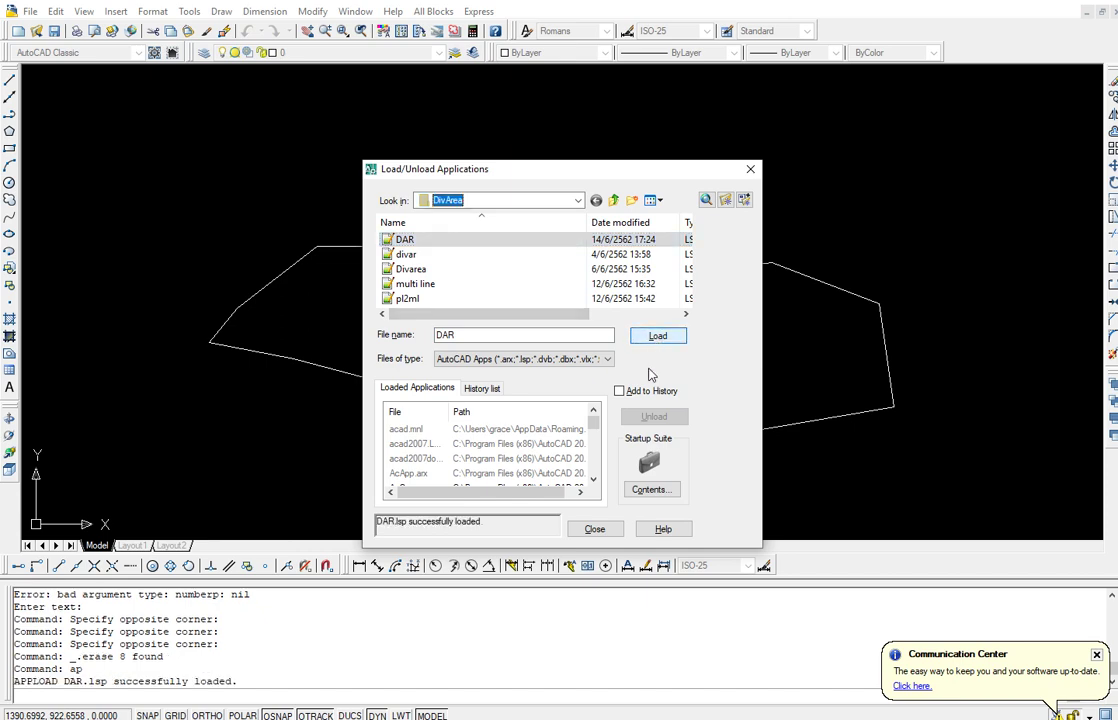
pyautogui.click(594, 528)
# Launch Divide Area II with DAR, keeping Divide mode and area messages on.
pyautogui.write('dar')
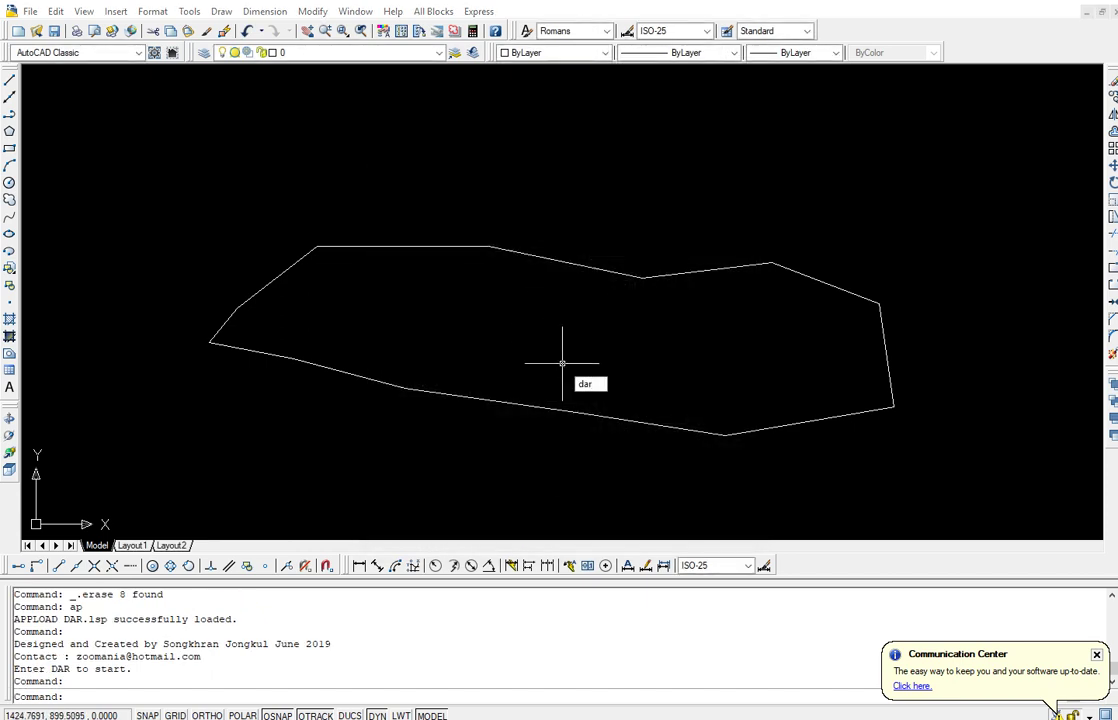
pyautogui.press('Return')
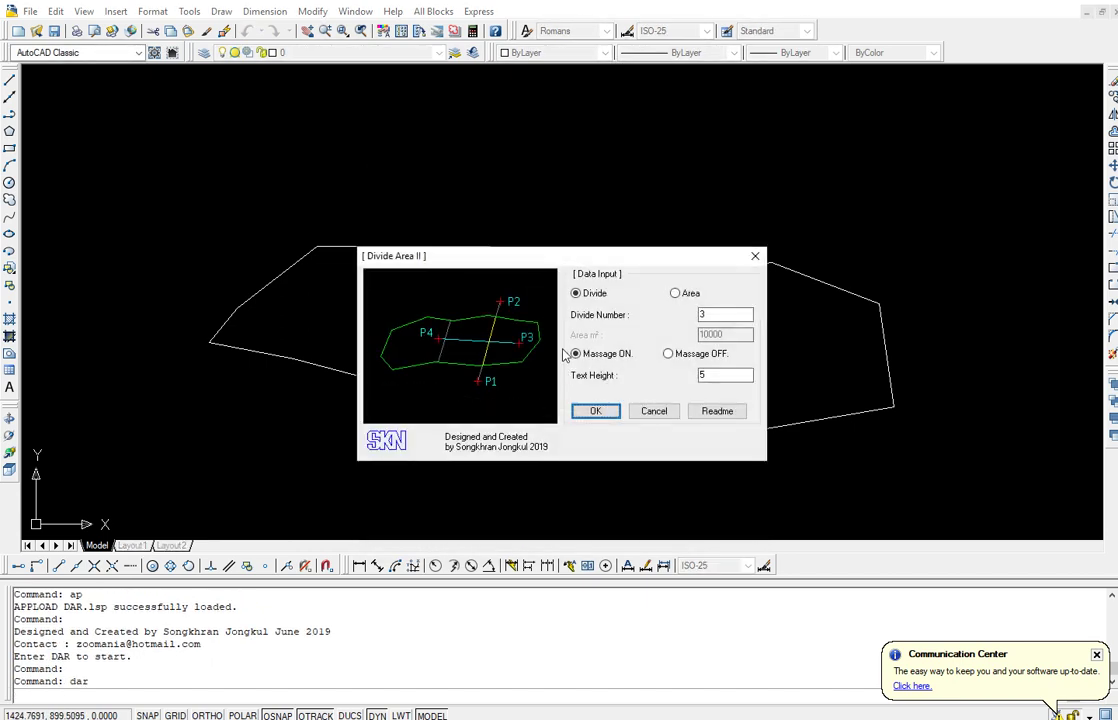
pyautogui.moveTo(575, 264)
pyautogui.mouseDown()
pyautogui.moveTo(517, 200)
pyautogui.moveTo(402, 142)
pyautogui.moveTo(365, 143)
pyautogui.mouseUp()
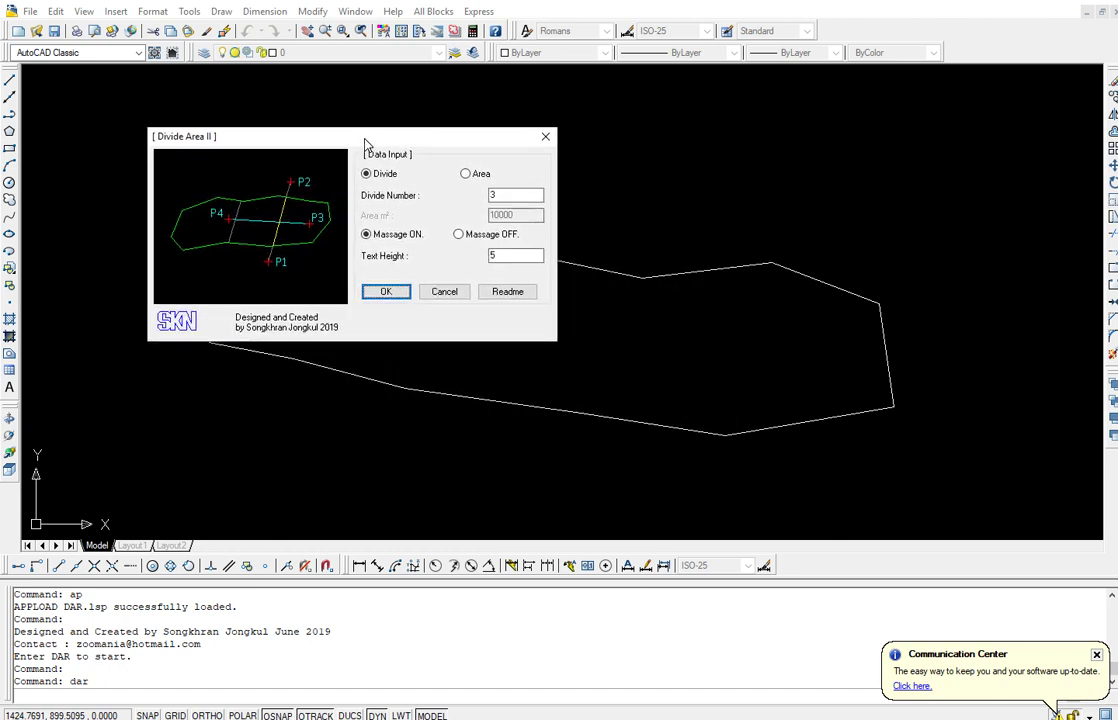
pyautogui.click(466, 174)
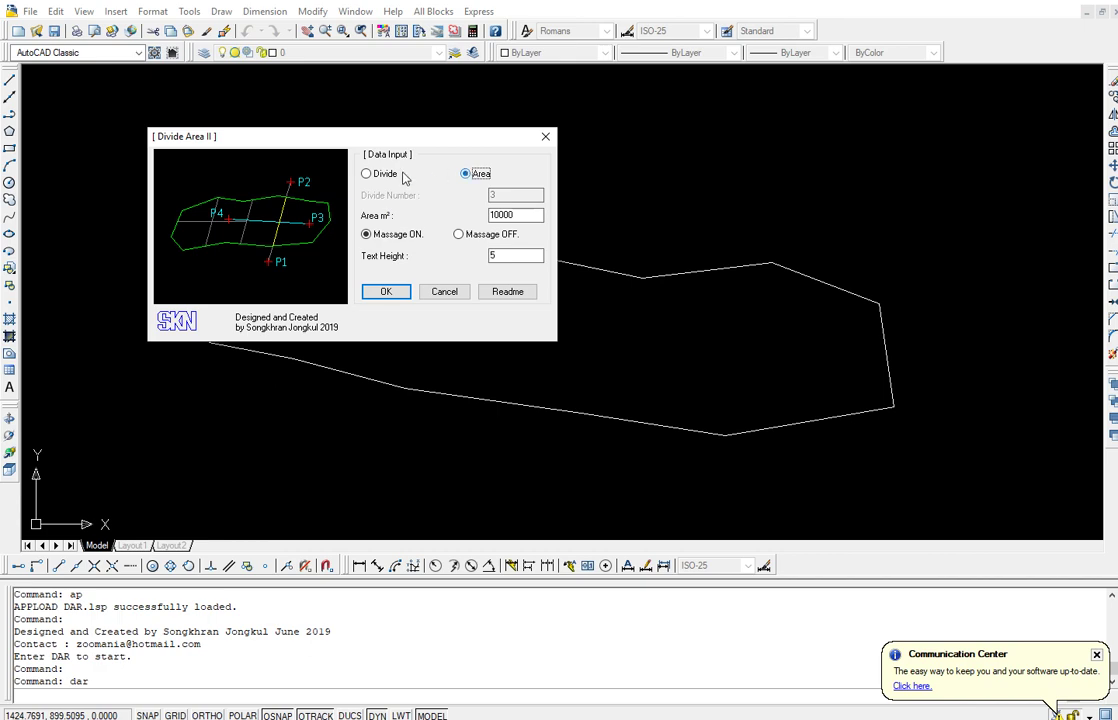
pyautogui.click(367, 174)
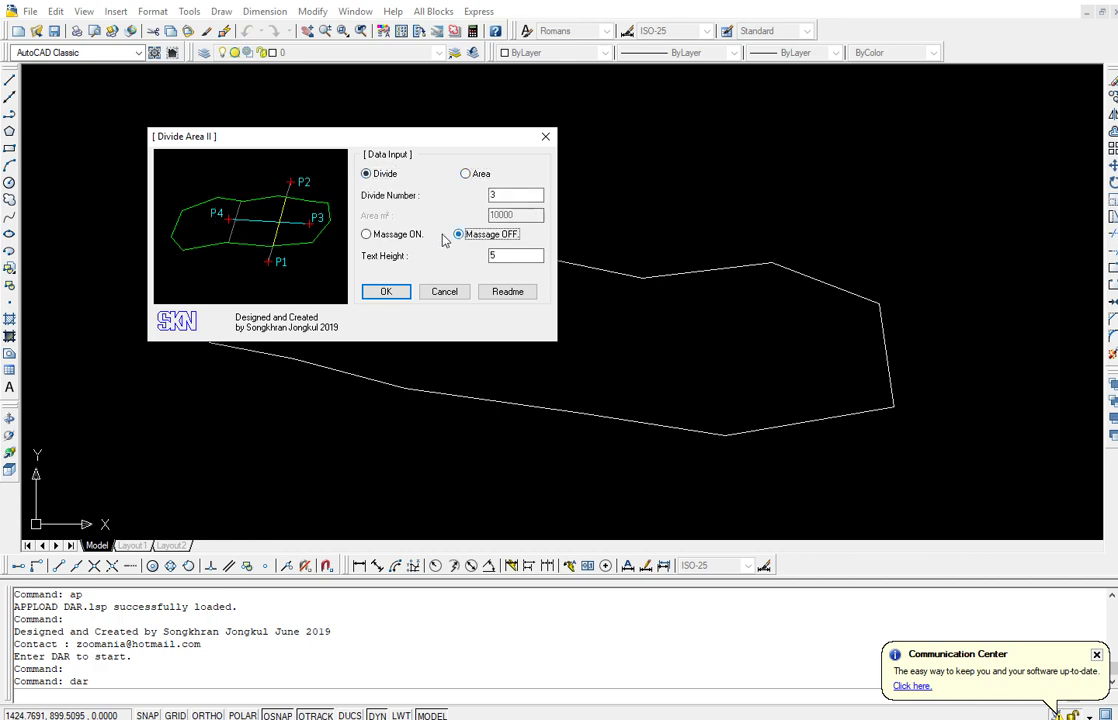
pyautogui.click(367, 235)
# Review the routine's Readme usage notes, then dismiss them and return to the settings.
pyautogui.click(507, 298)
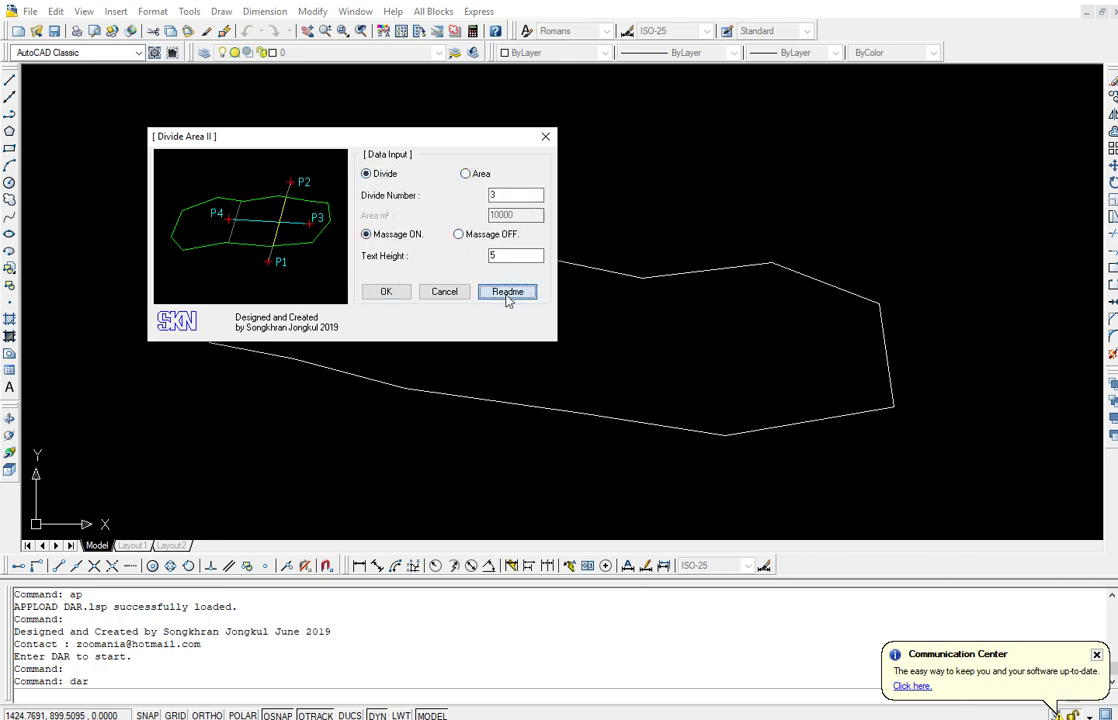
pyautogui.moveTo(382, 120); pyautogui.dragTo(748, 140)
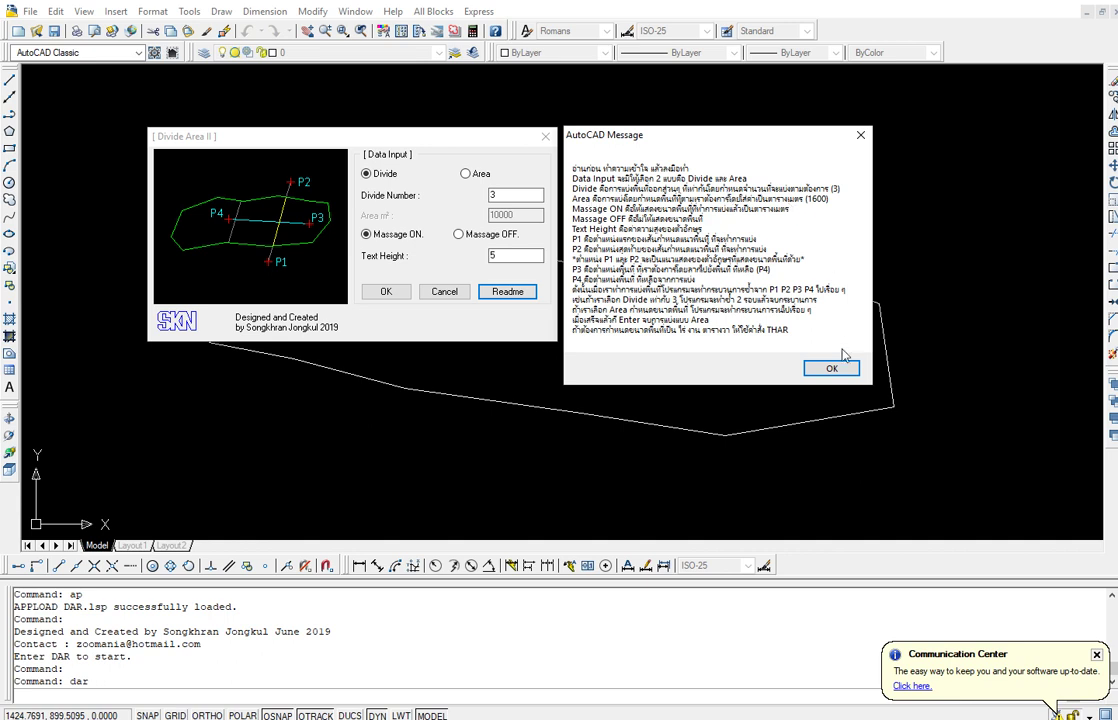
pyautogui.click(831, 369)
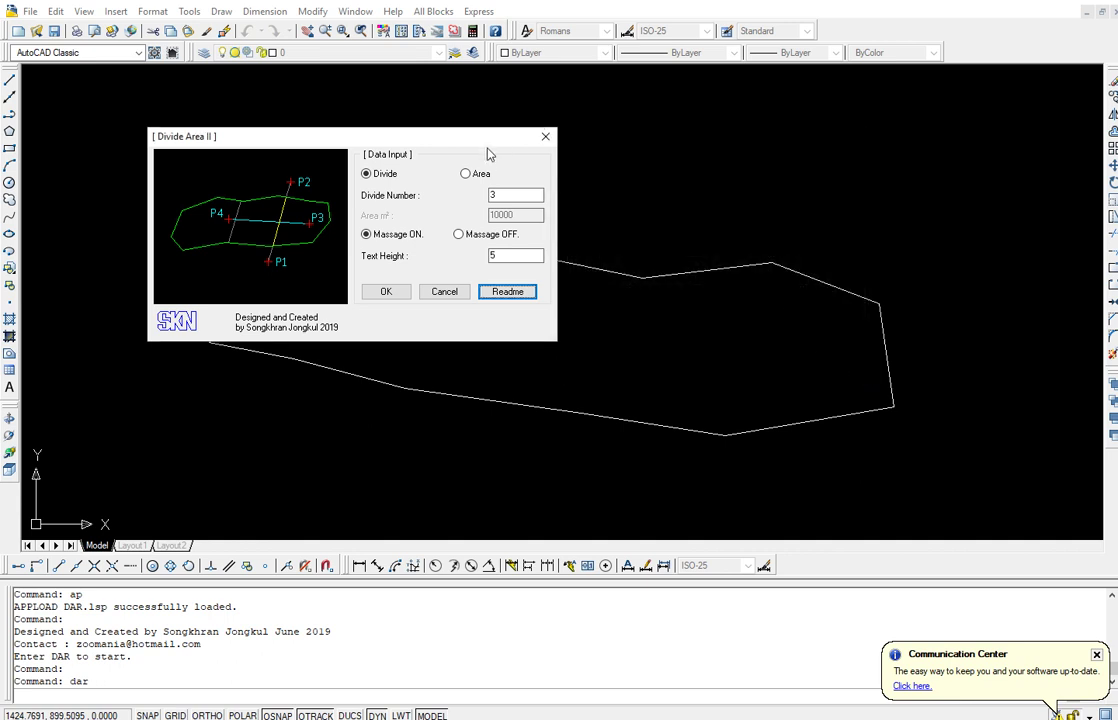
pyautogui.click(460, 236)
# Place the 69124.4 m² total label and draw the first dividing line, cutting off the right third.
pyautogui.click(396, 292)
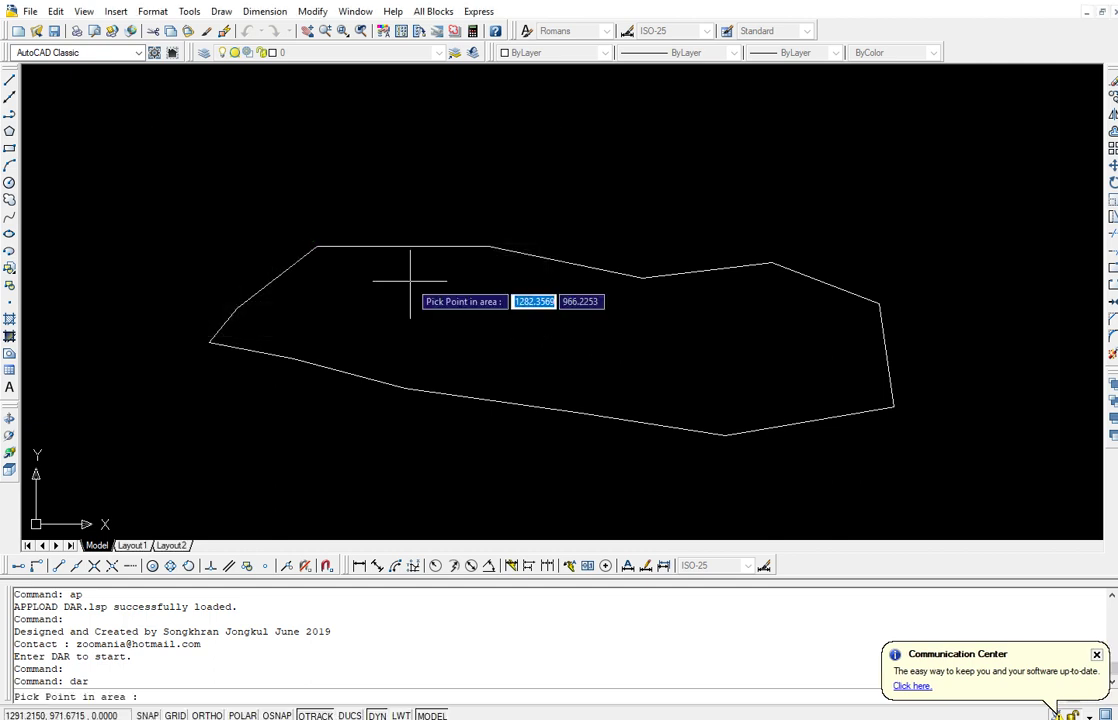
pyautogui.click(580, 300)
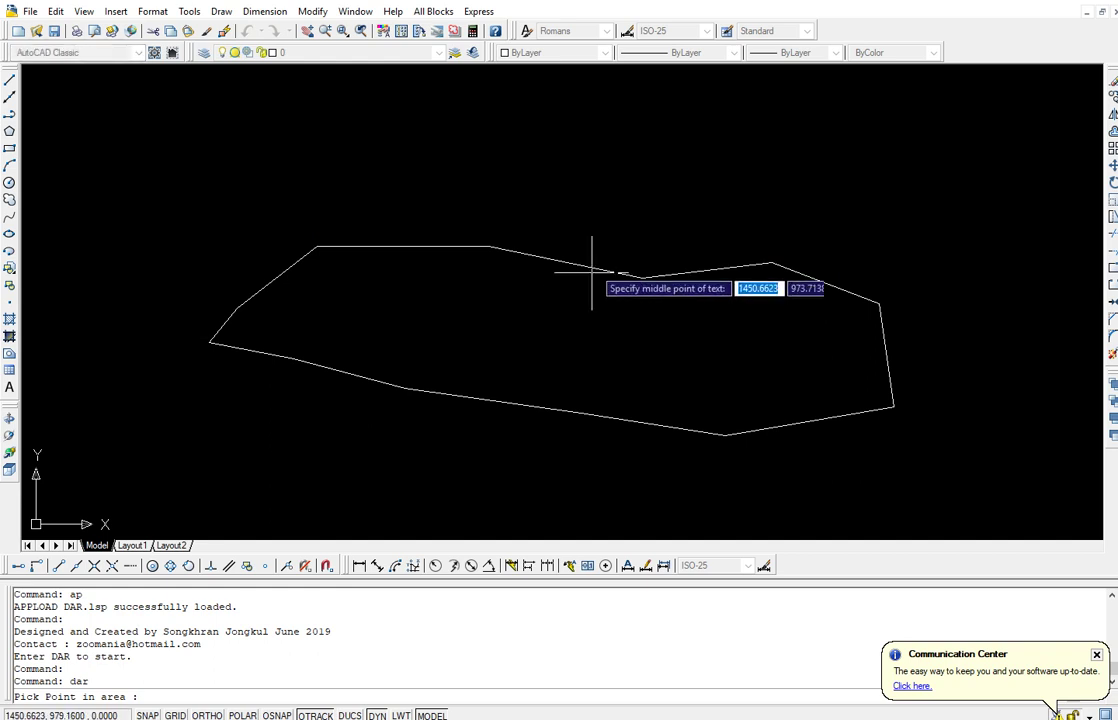
pyautogui.click(577, 207)
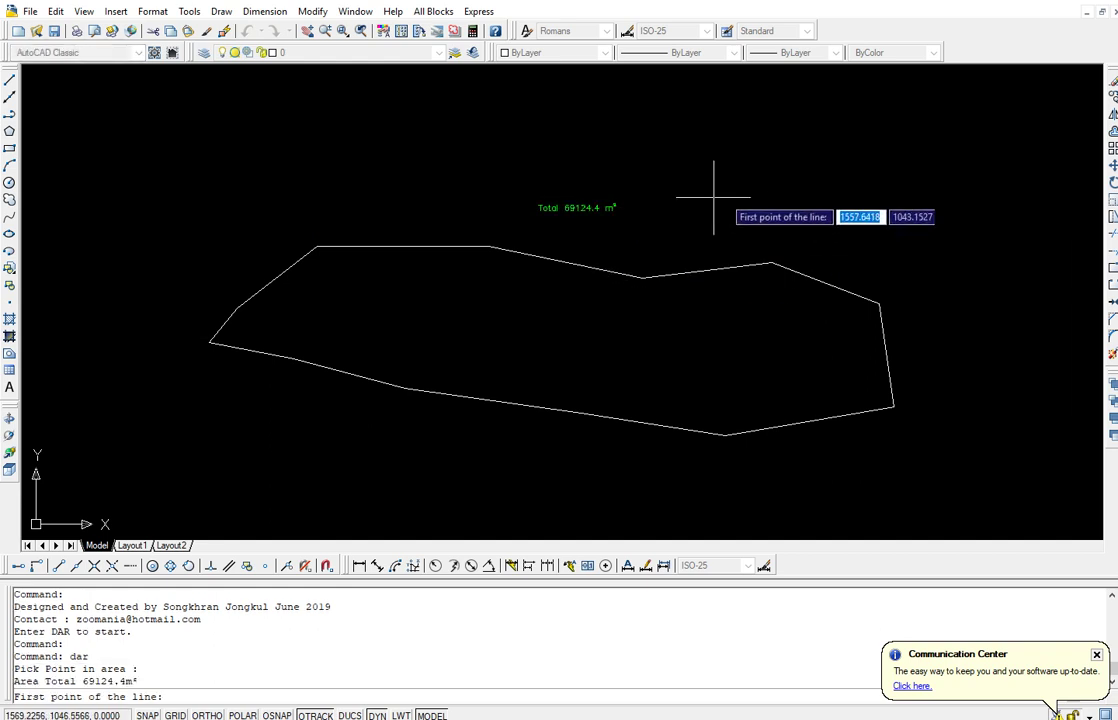
pyautogui.click(651, 444)
pyautogui.click(702, 242)
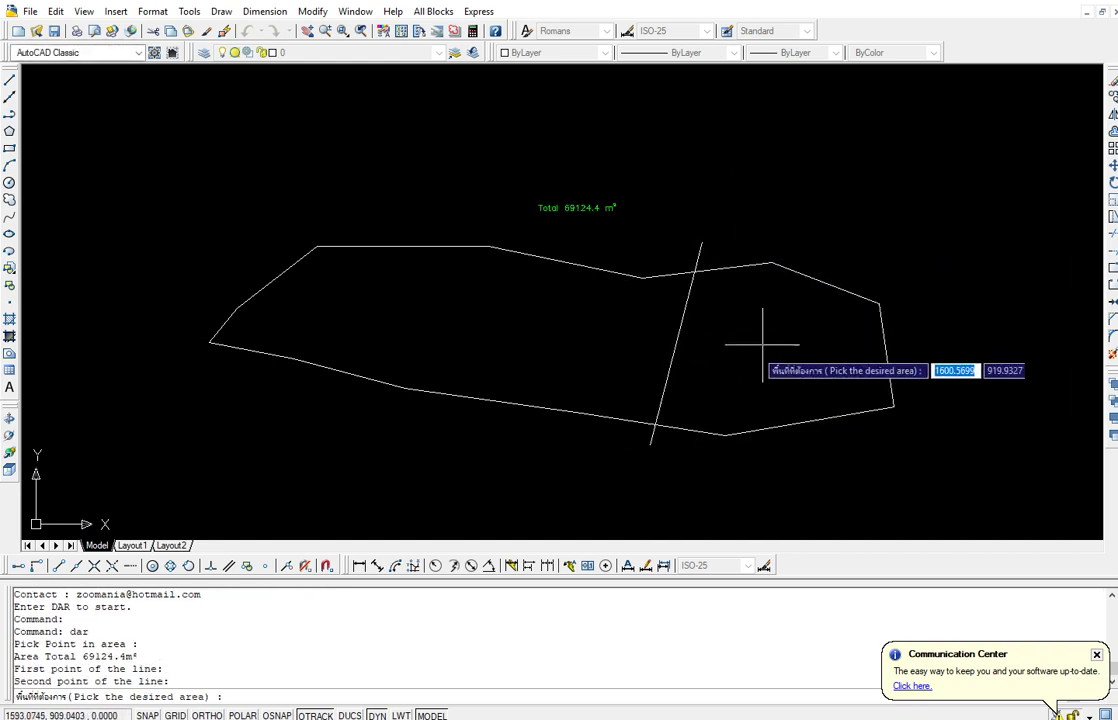
pyautogui.click(734, 343)
pyautogui.click(545, 327)
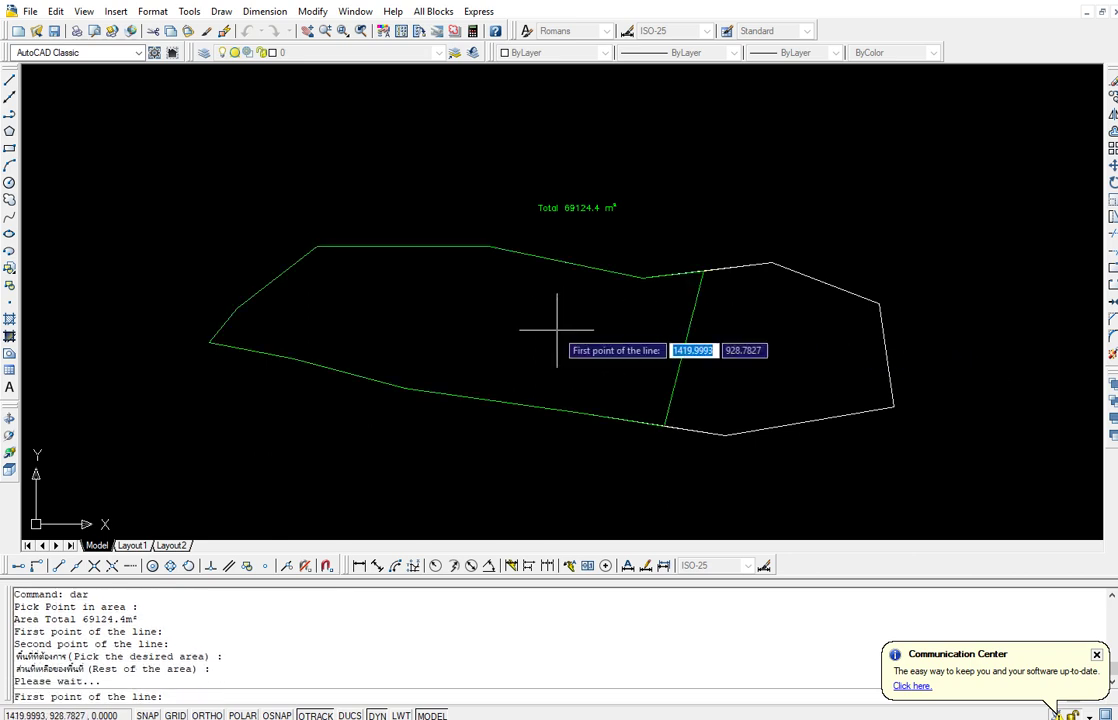
# Draw the second dividing line separating the middle and left thirds.
pyautogui.click(446, 410)
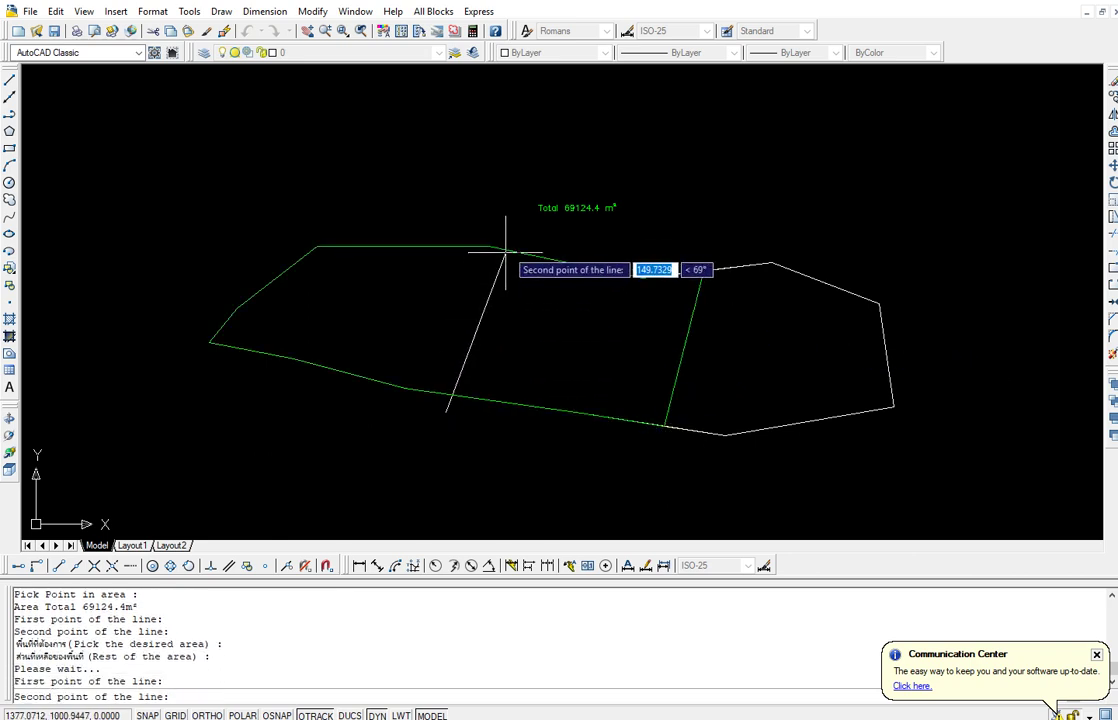
pyautogui.click(511, 234)
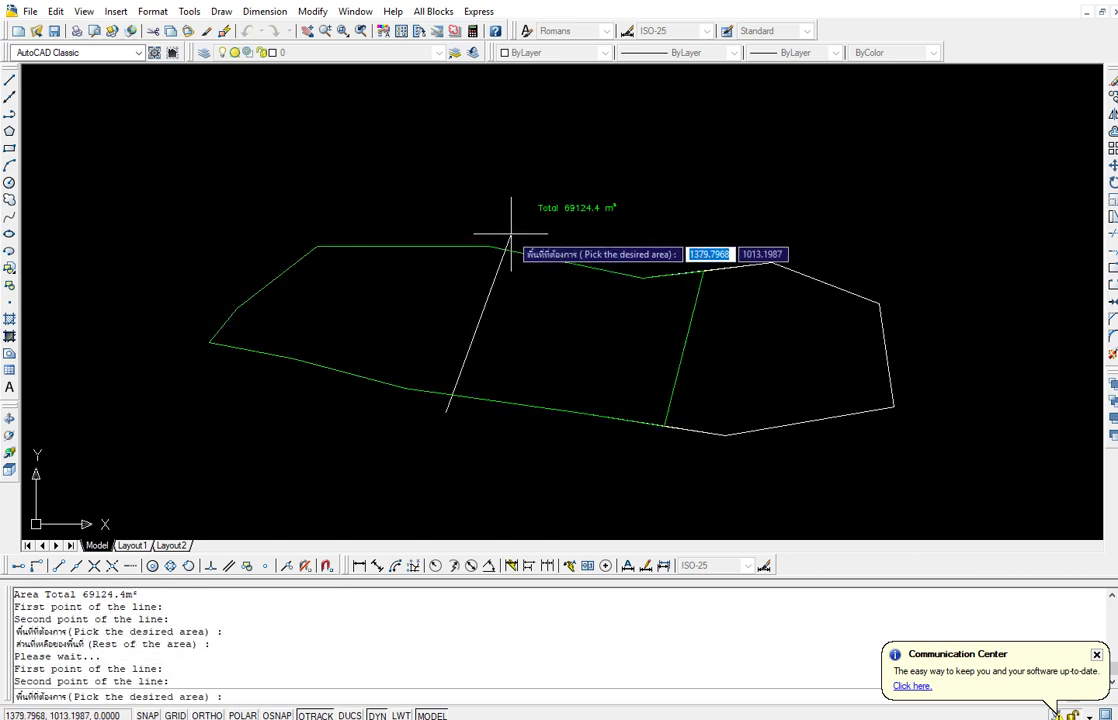
pyautogui.click(407, 307)
pyautogui.click(575, 340)
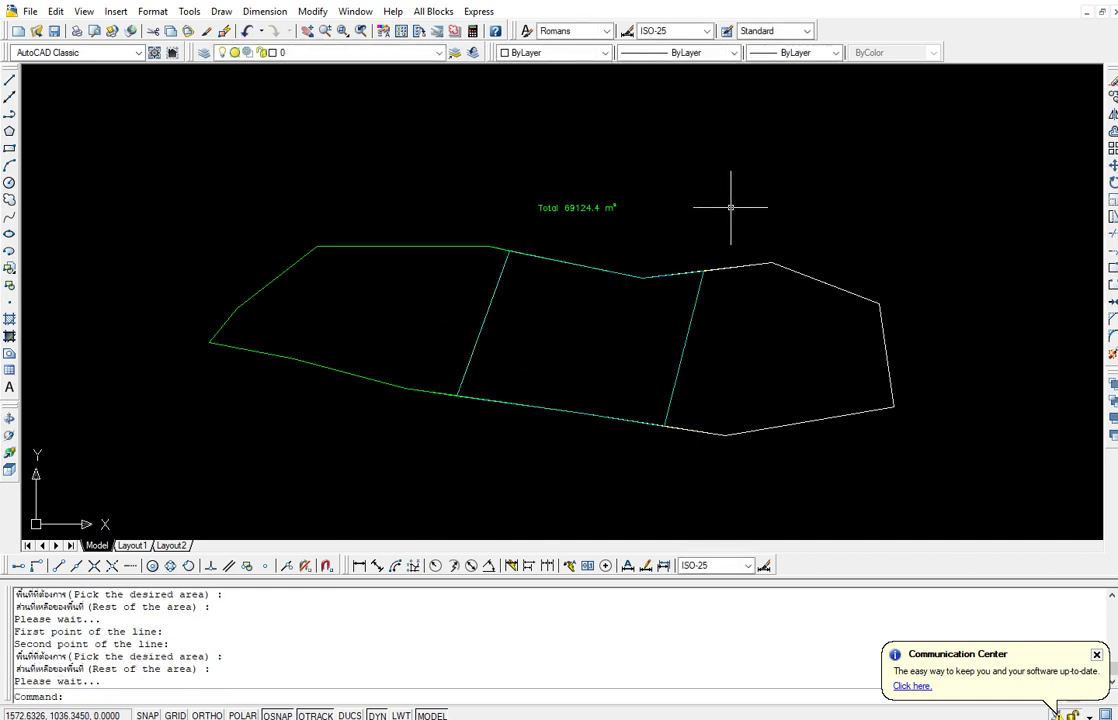
# Rerun DAR in fixed-area mode and label the 23041.47 m² right-hand plot.
pyautogui.write('d')
pyautogui.press('Return')
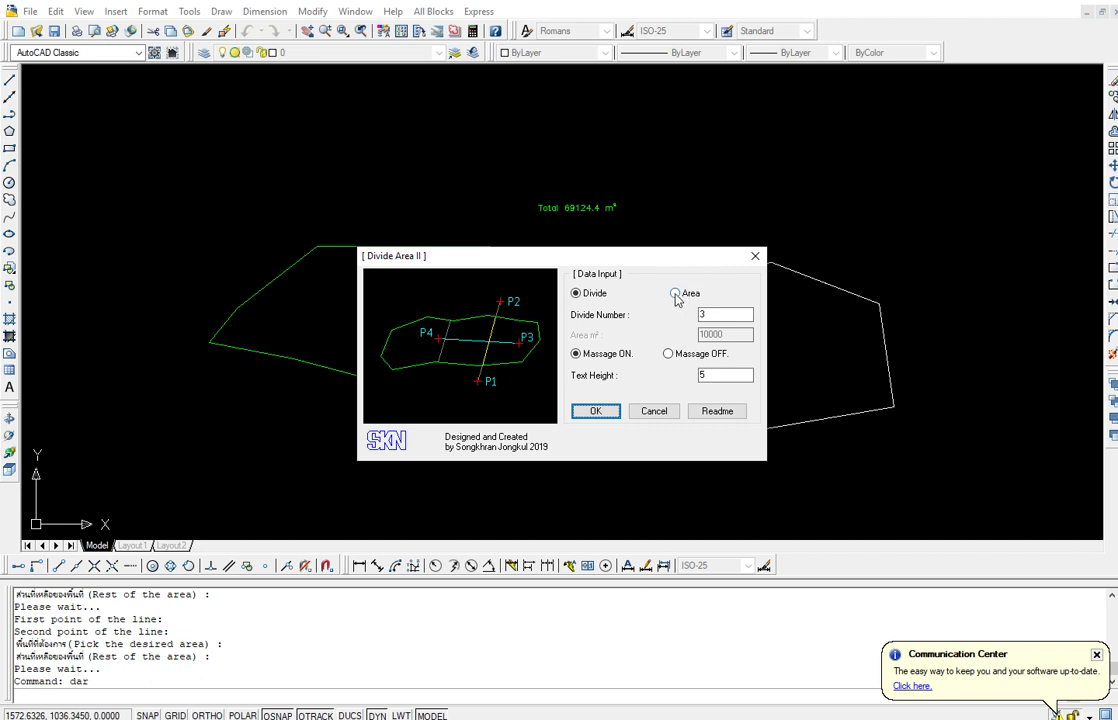
pyautogui.click(675, 294)
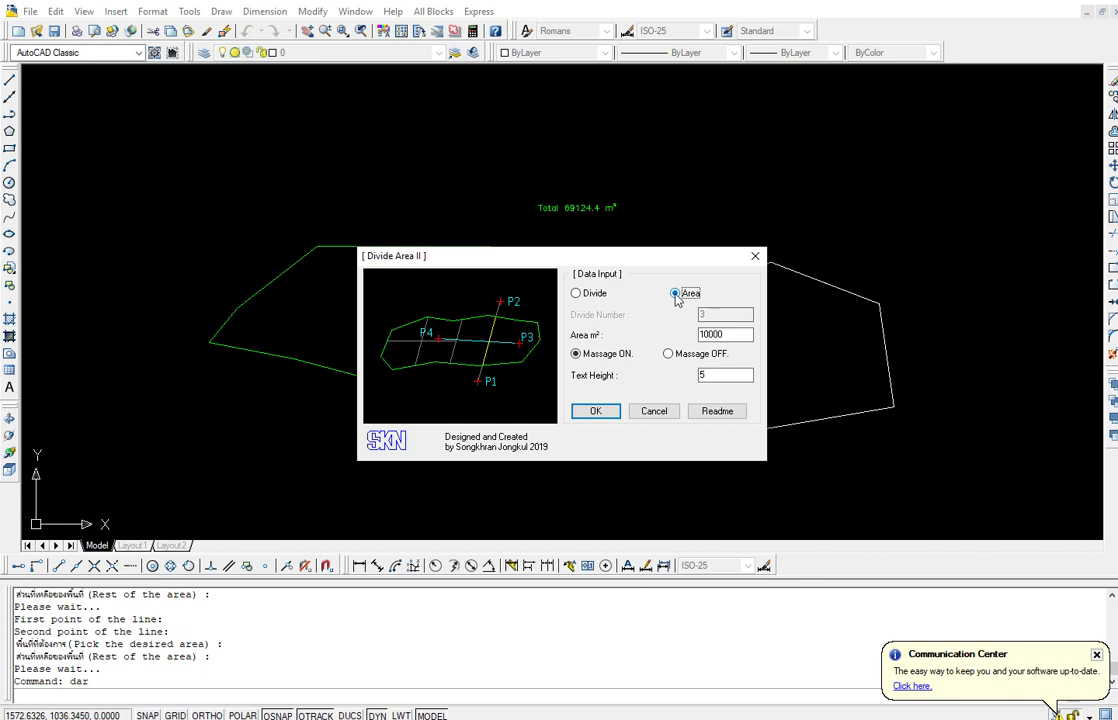
pyautogui.click(597, 411)
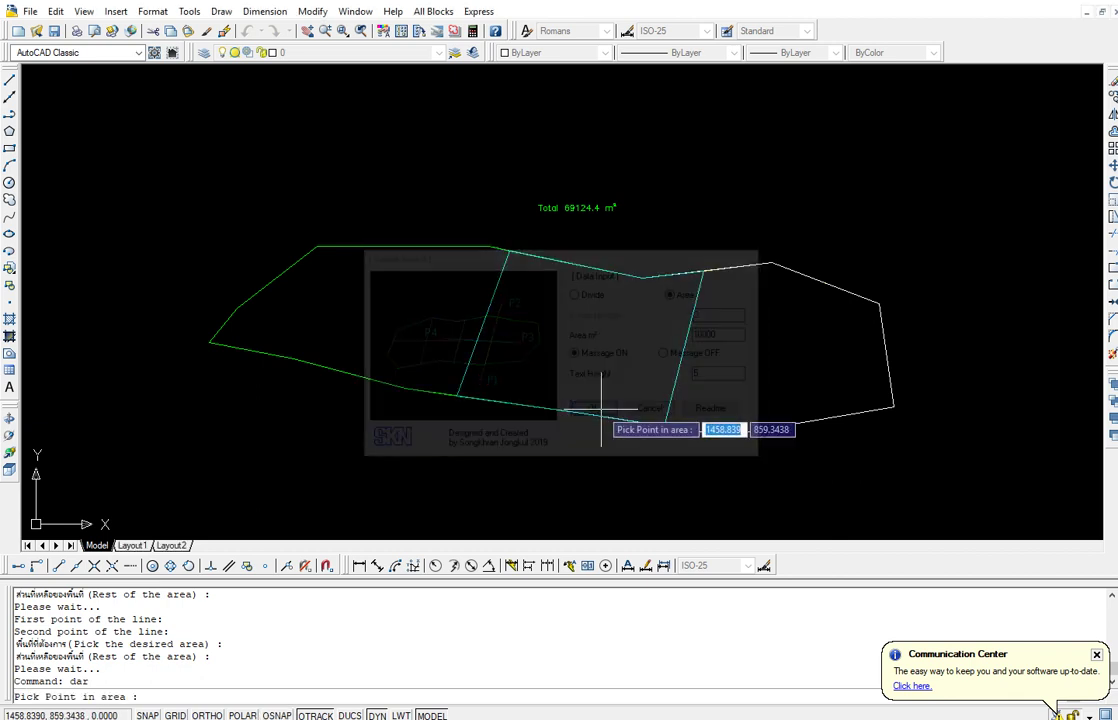
pyautogui.click(767, 337)
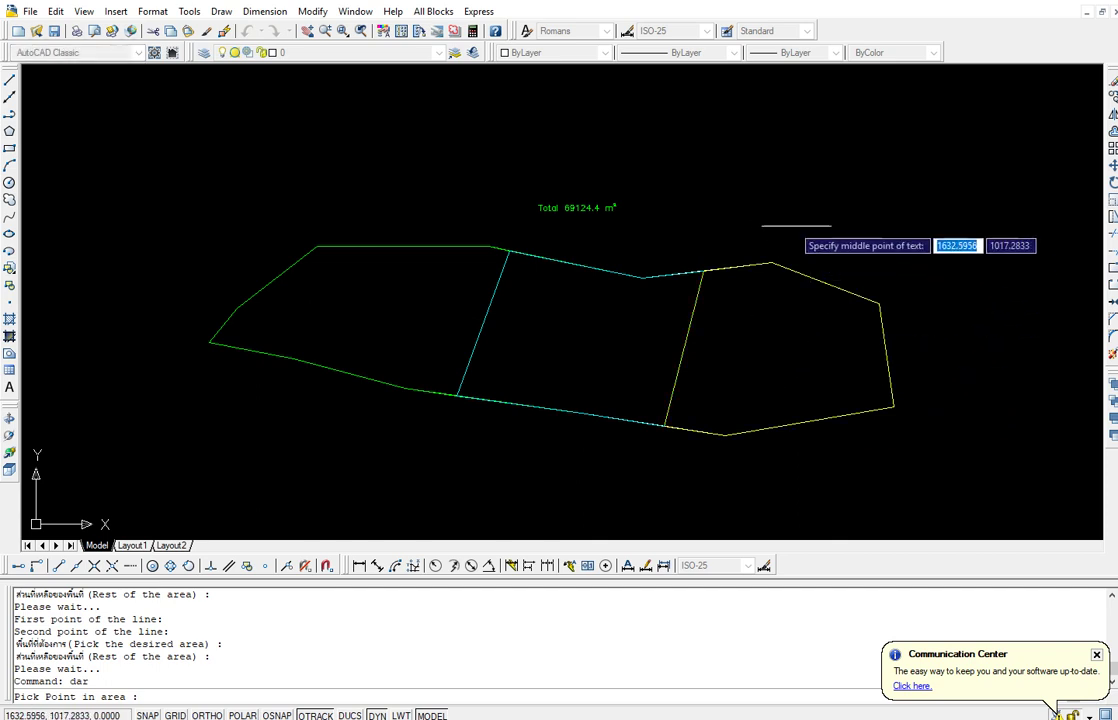
pyautogui.click(756, 221)
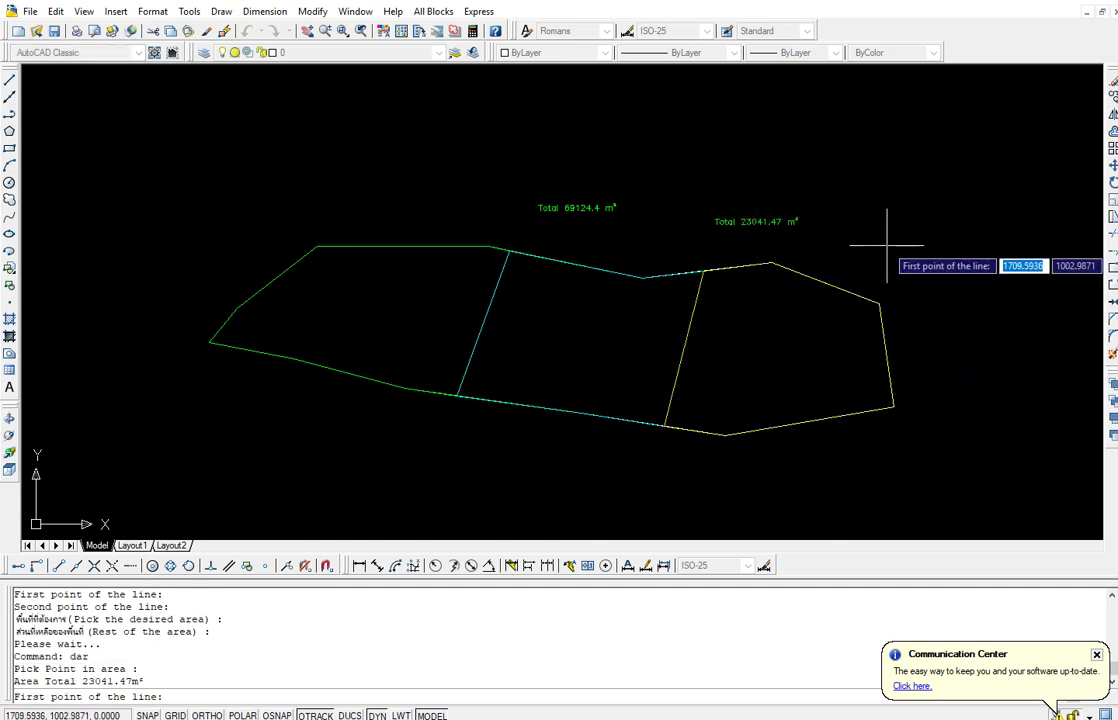
# Draw the cutting line to split off a 10000 m² parcel at the top.
pyautogui.click(654, 333)
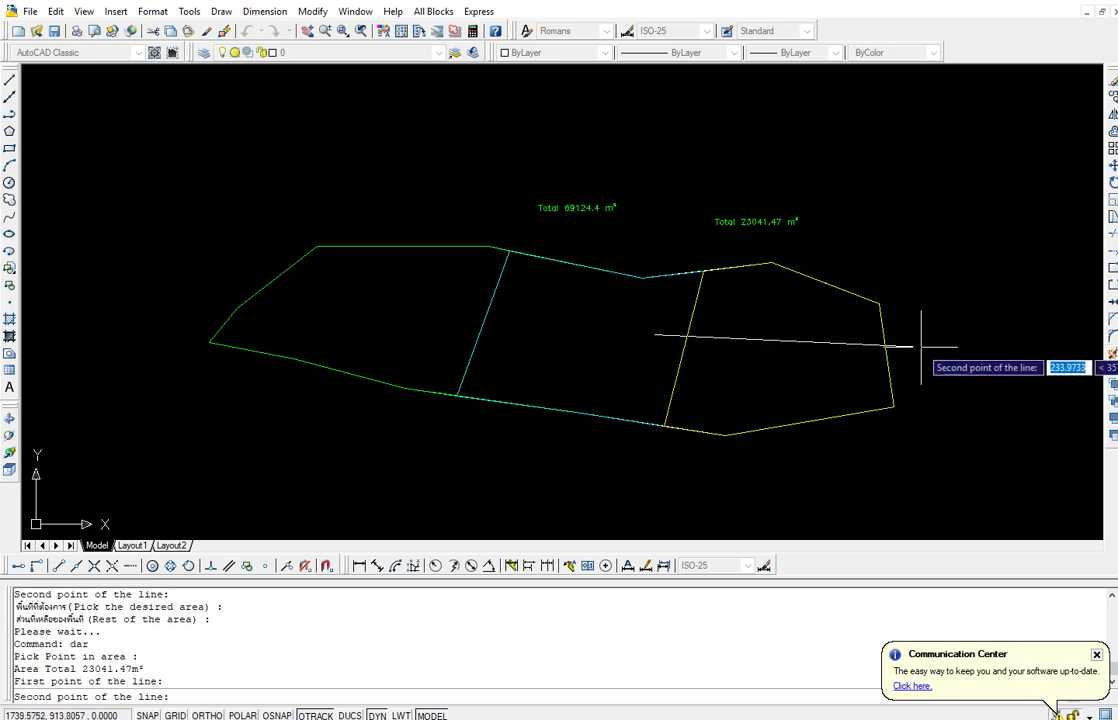
pyautogui.click(923, 342)
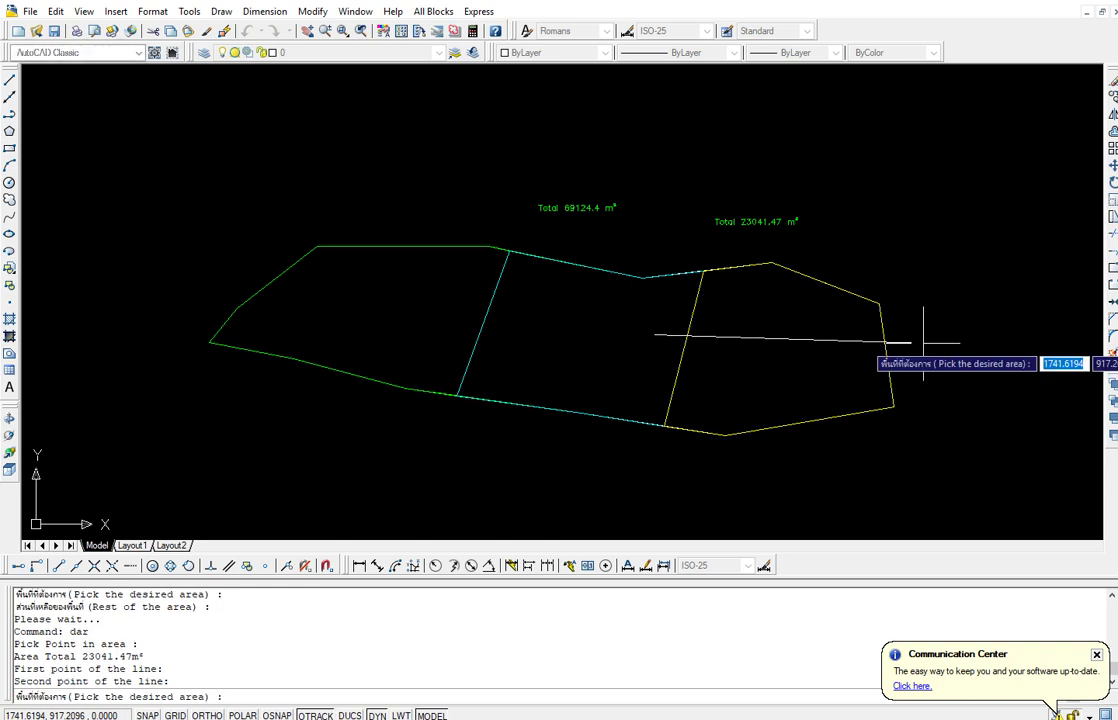
pyautogui.click(778, 323)
pyautogui.click(777, 372)
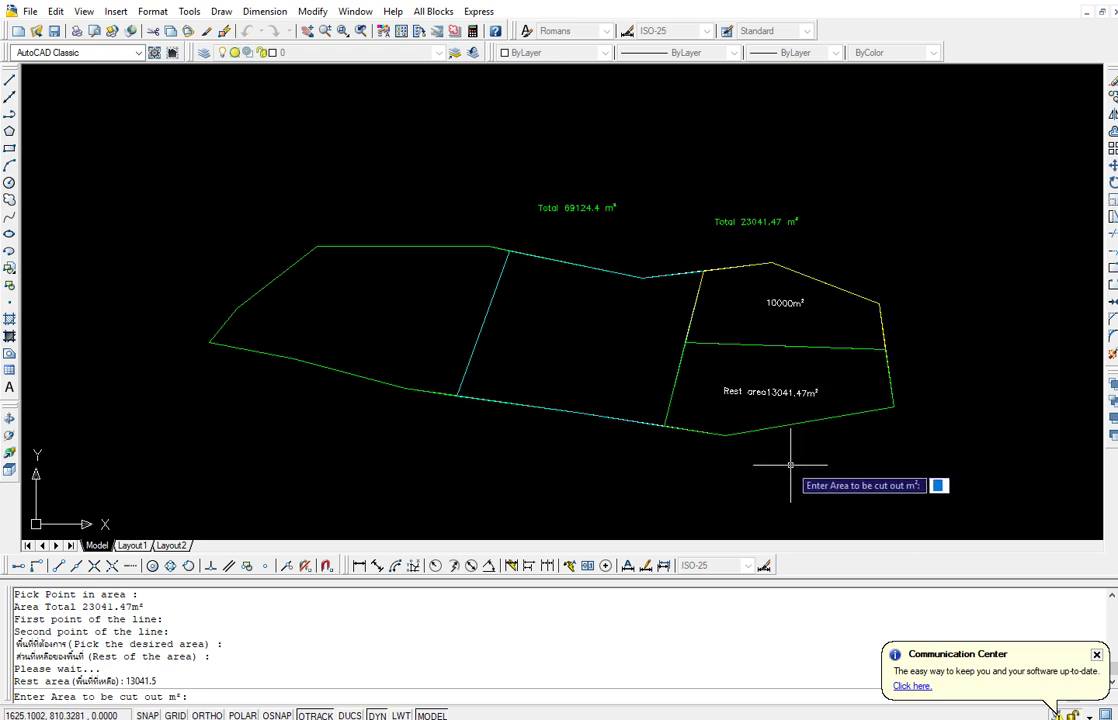
# Cut a 6000 m² parcel from the 13041.47 m² remainder, leaving a 7041.47 m² plot.
pyautogui.write('6000')
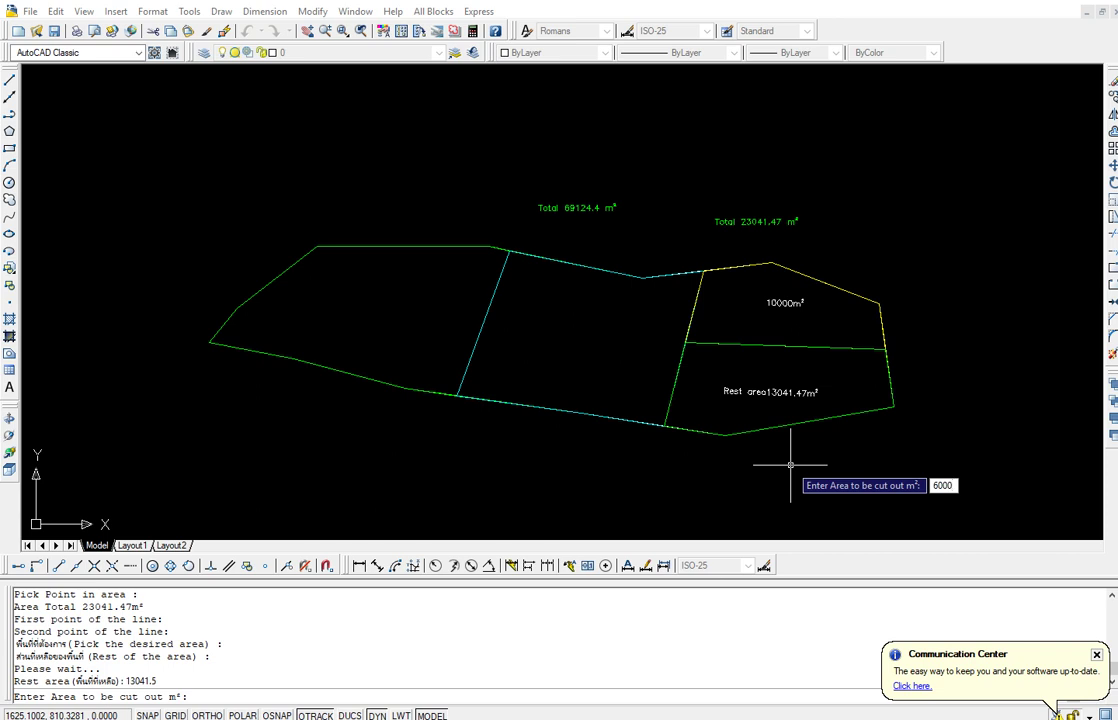
pyautogui.press('Return')
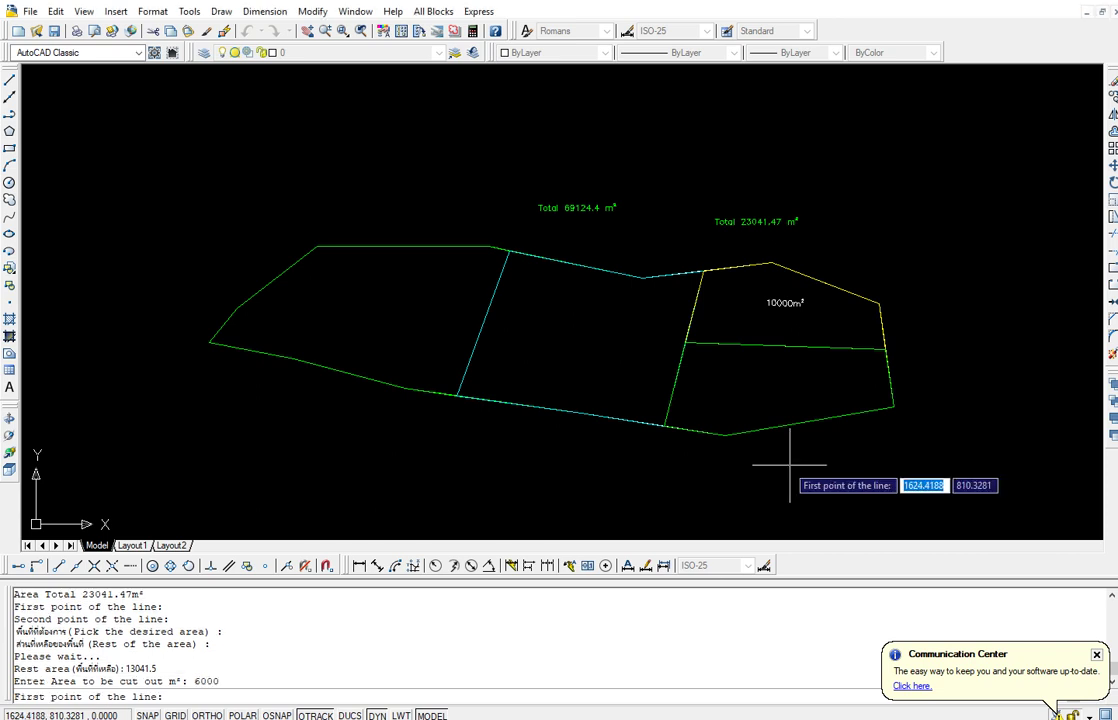
pyautogui.click(782, 425)
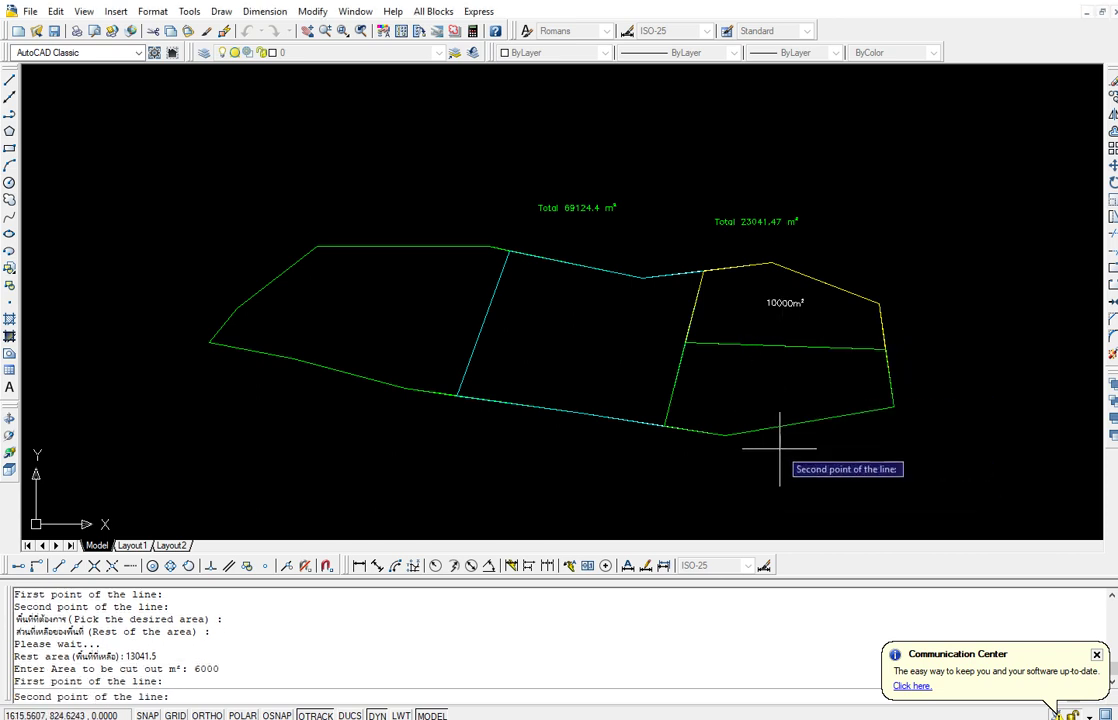
pyautogui.click(786, 386)
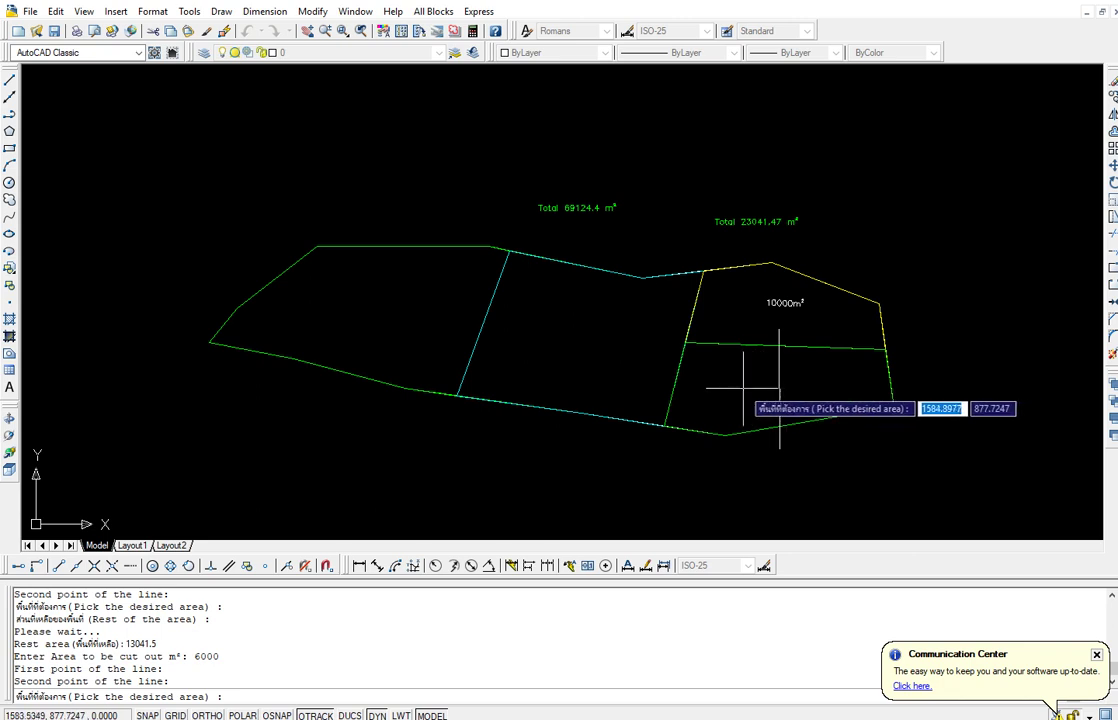
pyautogui.click(779, 399)
pyautogui.click(780, 385)
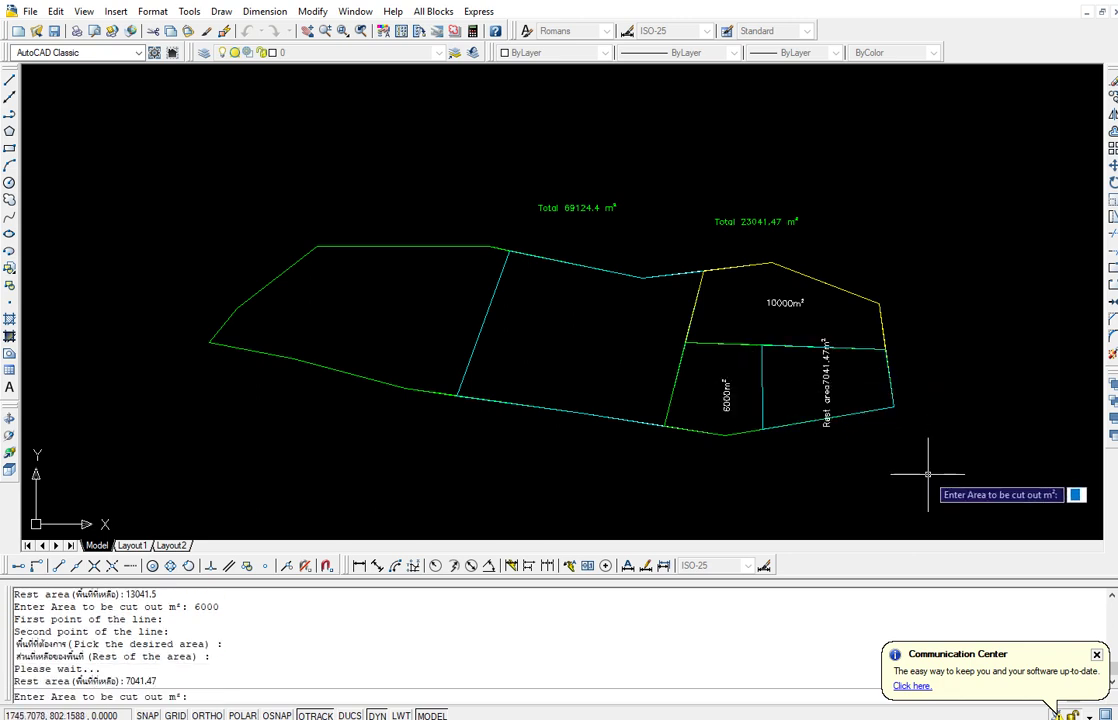
pyautogui.press('Return')
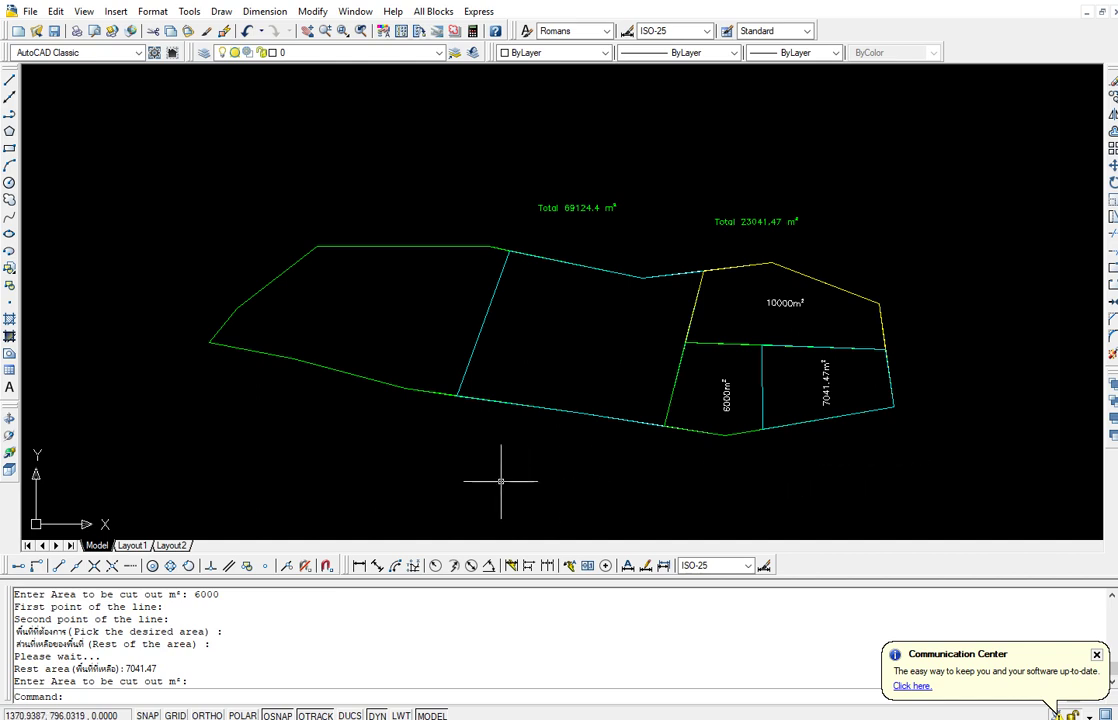
# Run DAR with messages off and 3 equal parts, labelling the middle region 23041.47 m².
pyautogui.write('d')
pyautogui.press('Return')
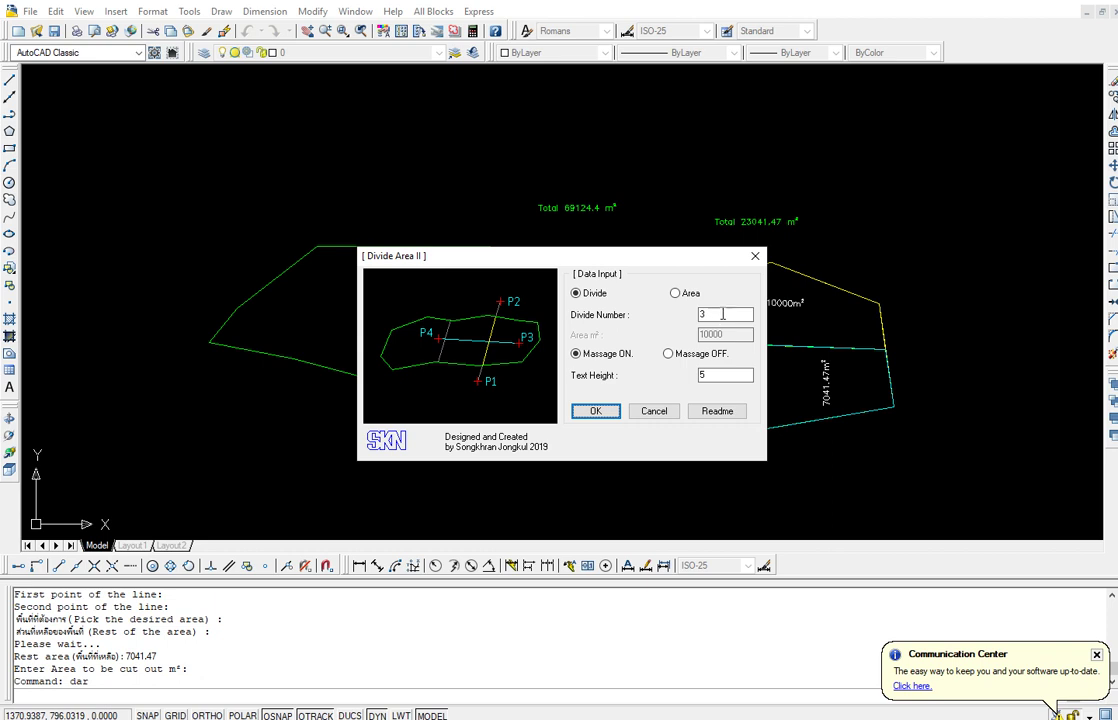
pyautogui.click(670, 356)
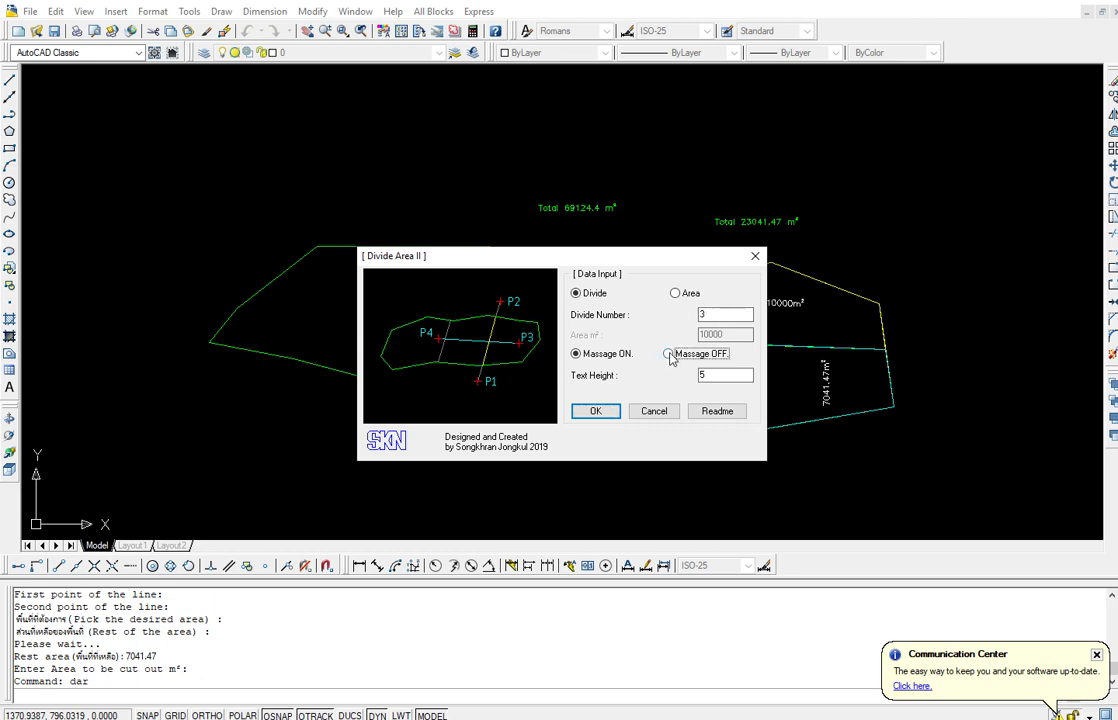
pyautogui.click(595, 412)
pyautogui.click(580, 325)
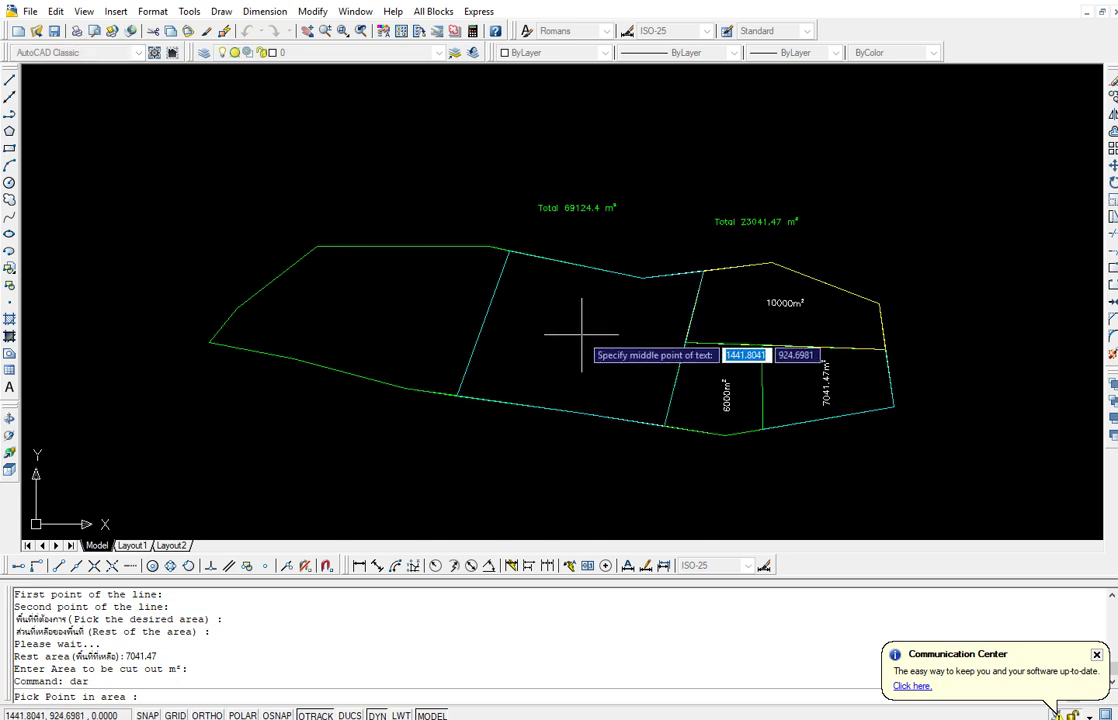
pyautogui.click(602, 258)
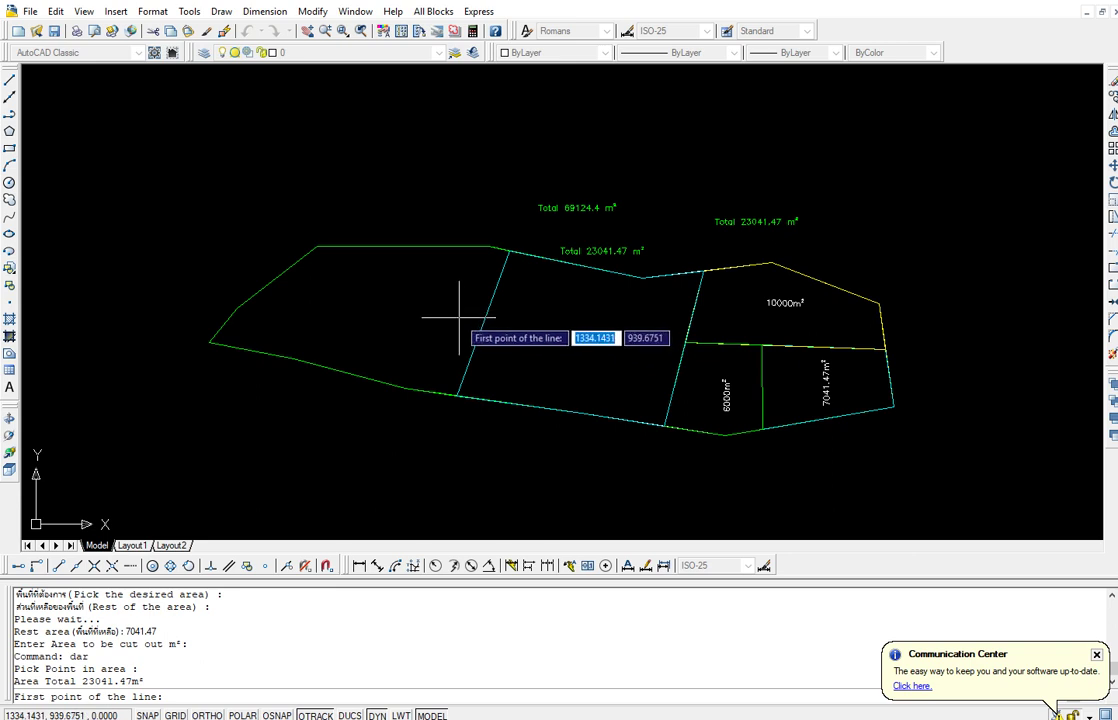
# Draw the two dividing lines that split the middle region into three equal strips.
pyautogui.click(459, 317)
pyautogui.click(700, 361)
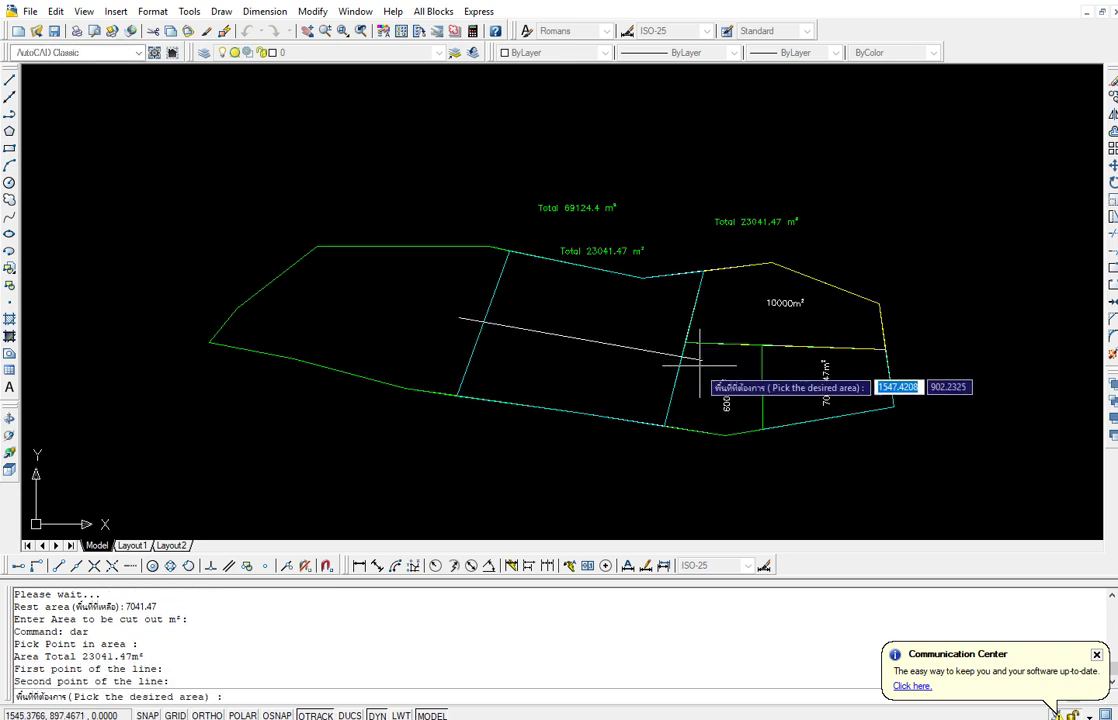
pyautogui.click(570, 311)
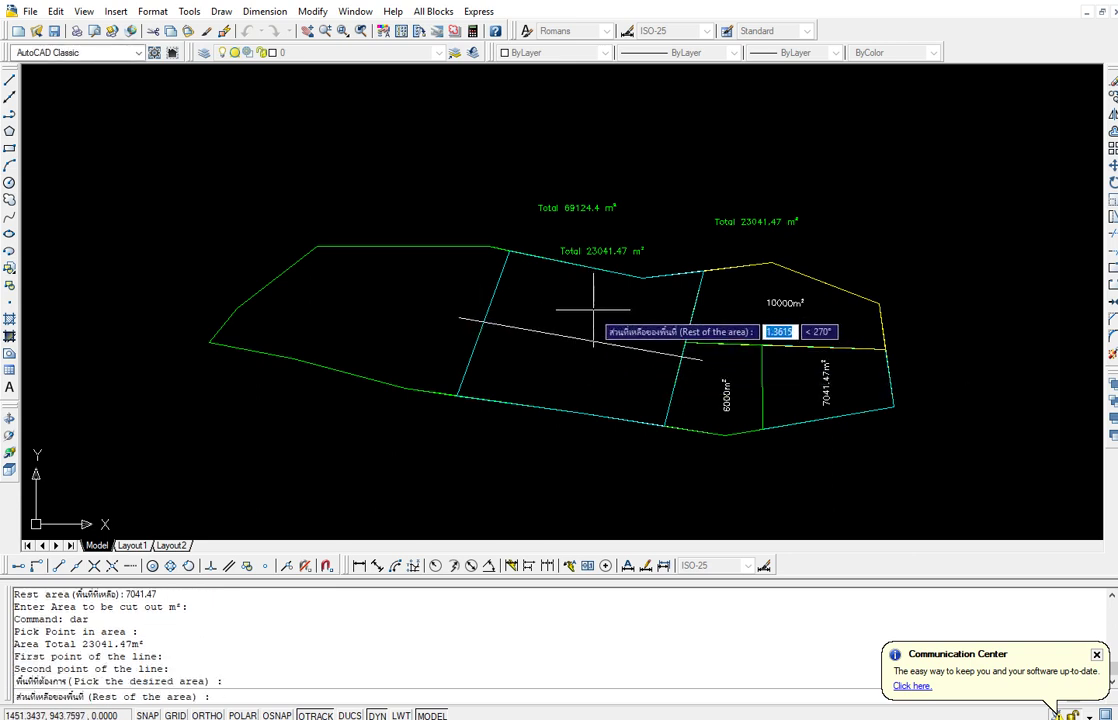
pyautogui.click(567, 382)
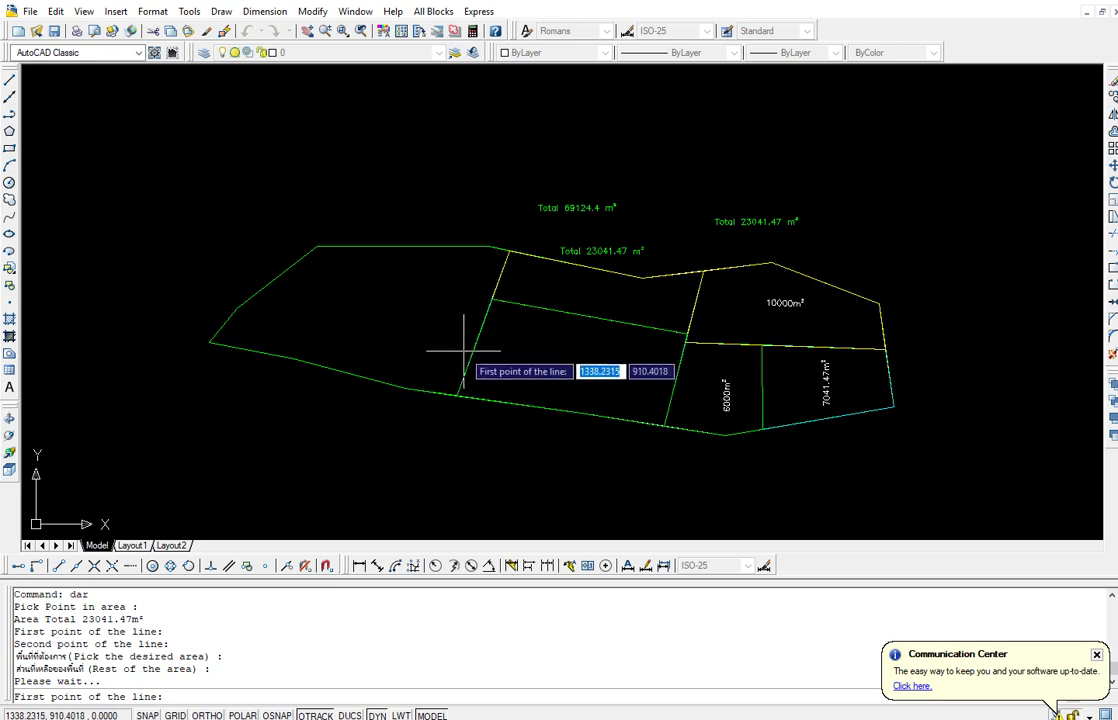
pyautogui.click(457, 343)
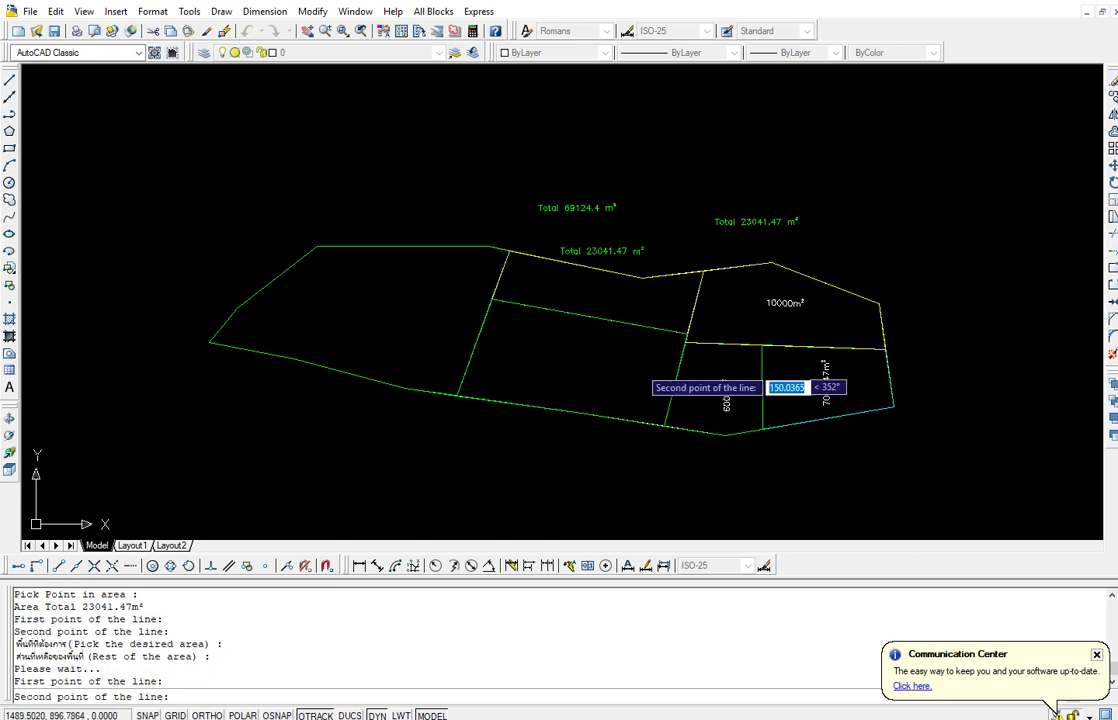
pyautogui.click(694, 388)
pyautogui.click(575, 355)
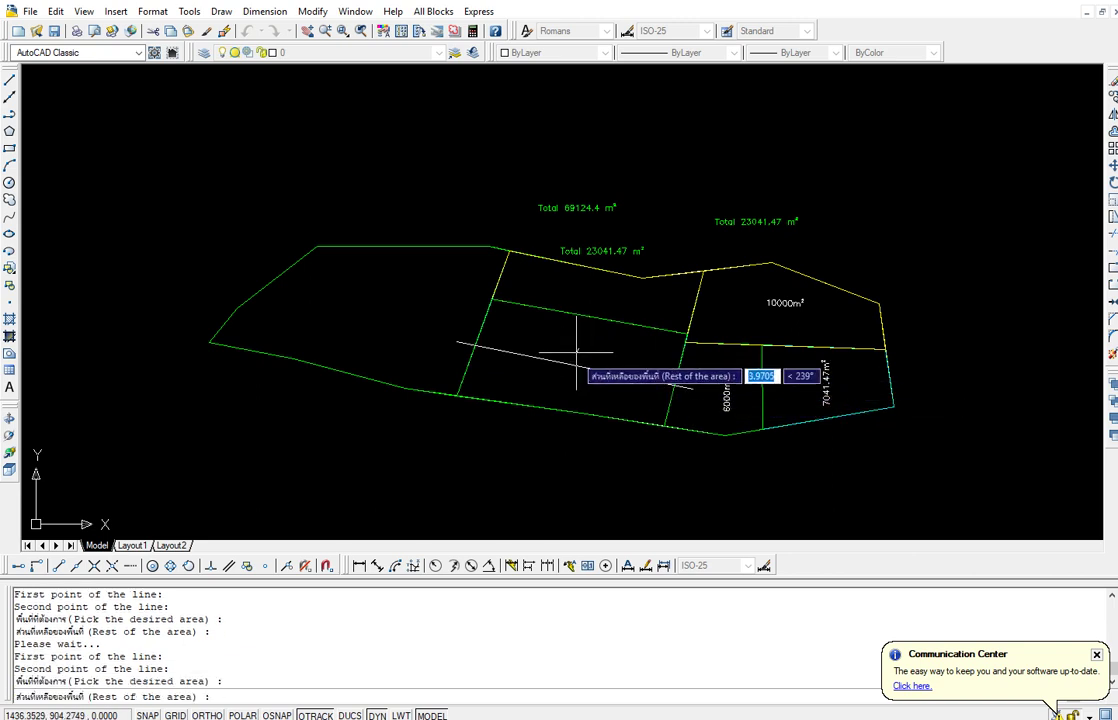
pyautogui.click(565, 383)
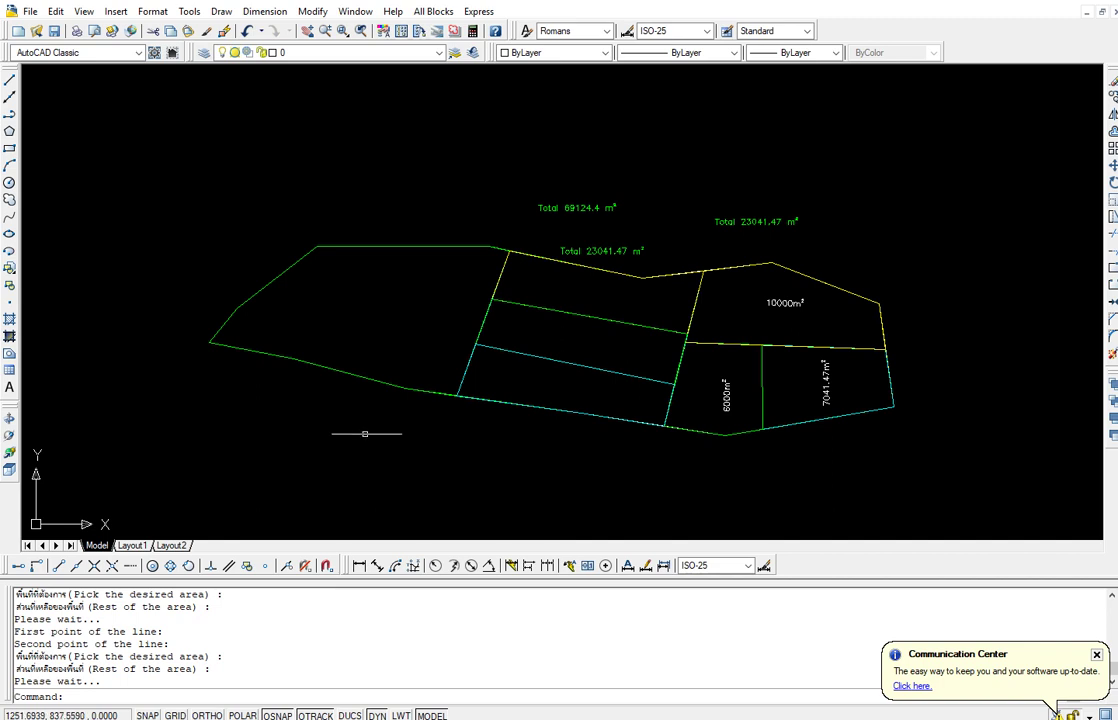
pyautogui.rightClick(320, 425)
# Repeat DAR for three equal parts and label the left region's 23041.47 m² total.
pyautogui.click(366, 435)
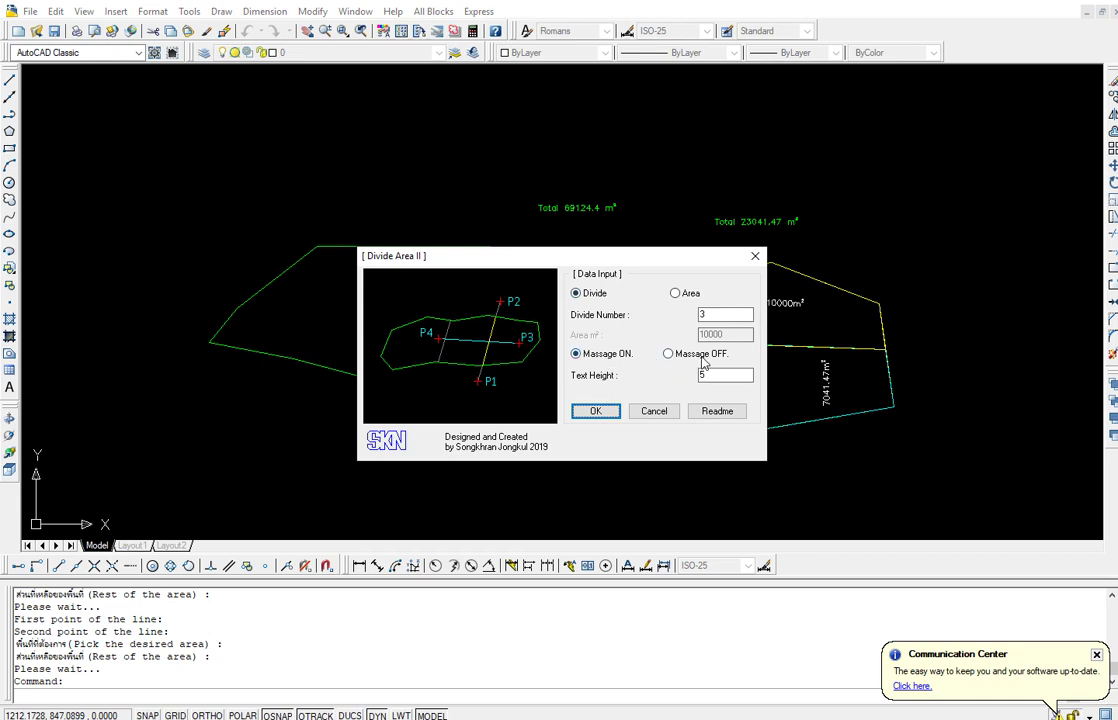
pyautogui.click(606, 413)
pyautogui.click(606, 413)
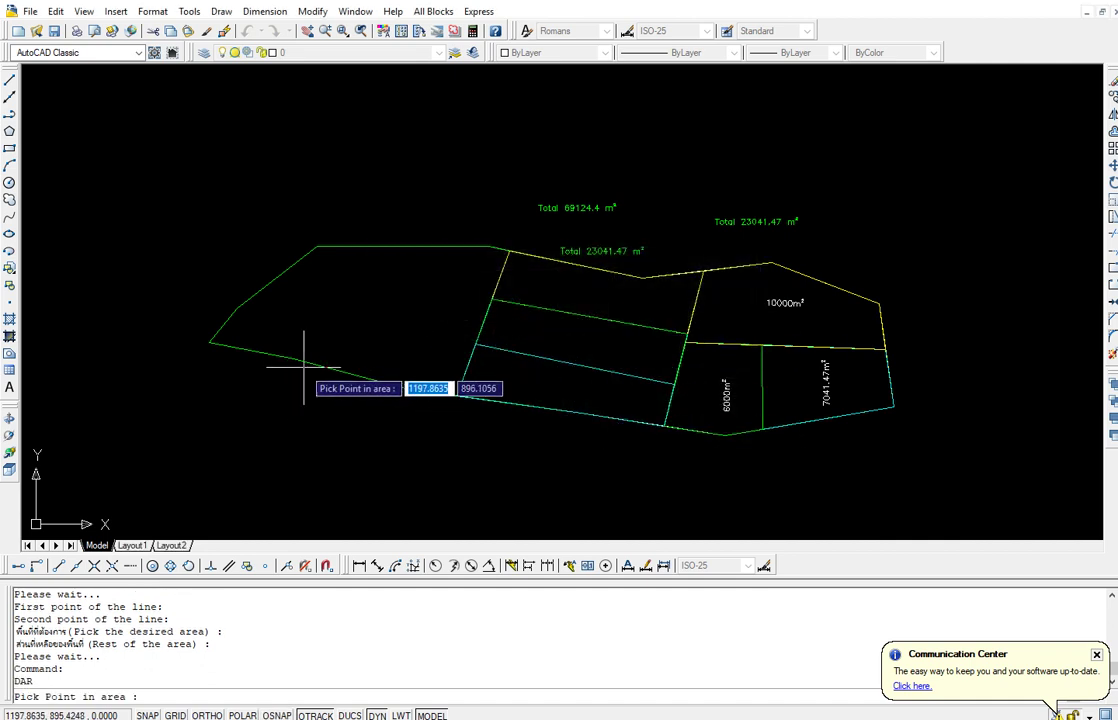
pyautogui.click(334, 302)
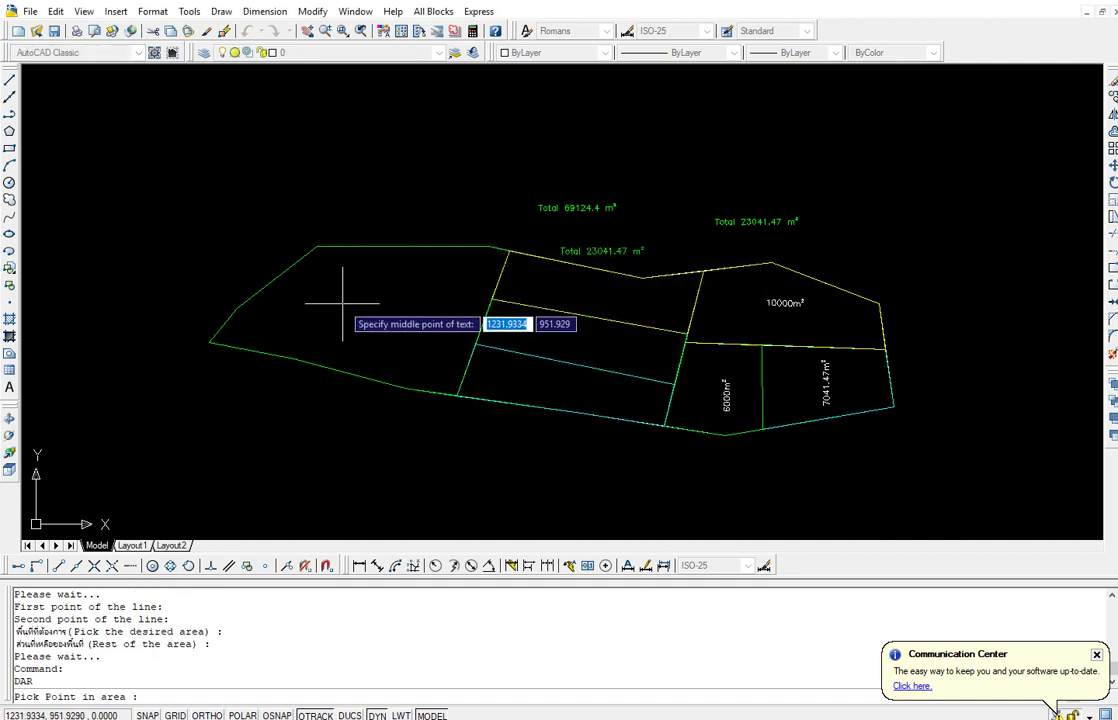
pyautogui.click(347, 208)
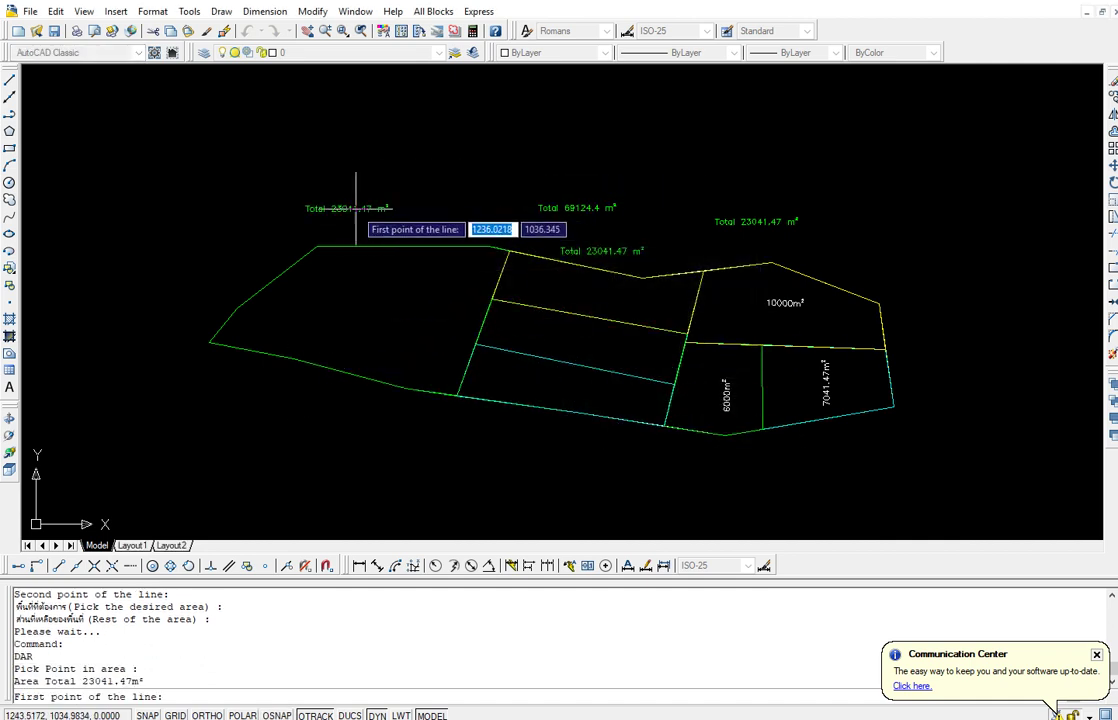
# Draw two dividing lines across the left block, making three 7680.49 m² parcels.
pyautogui.click(298, 378)
pyautogui.click(373, 232)
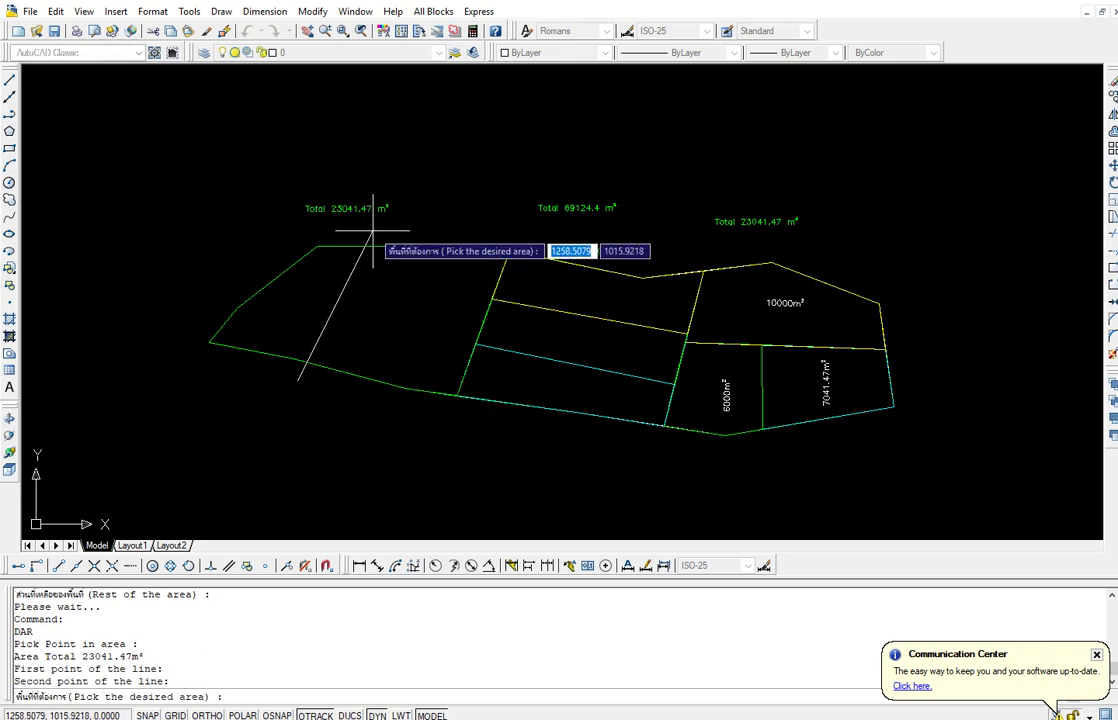
pyautogui.click(310, 295)
pyautogui.click(384, 316)
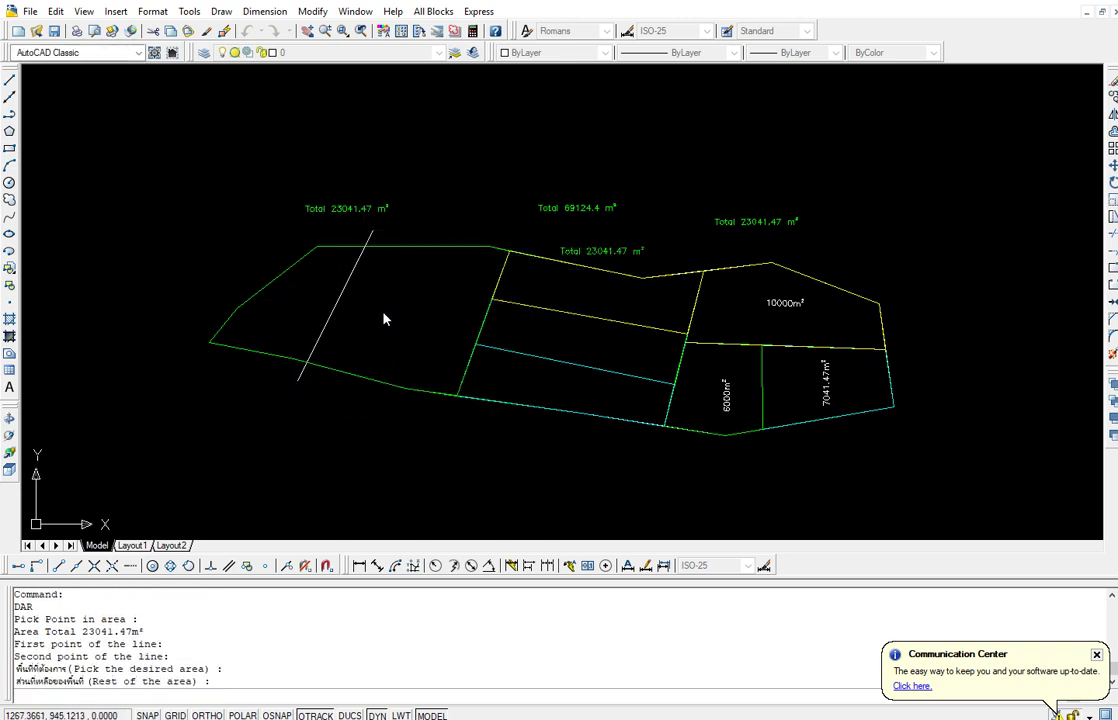
pyautogui.click(370, 398)
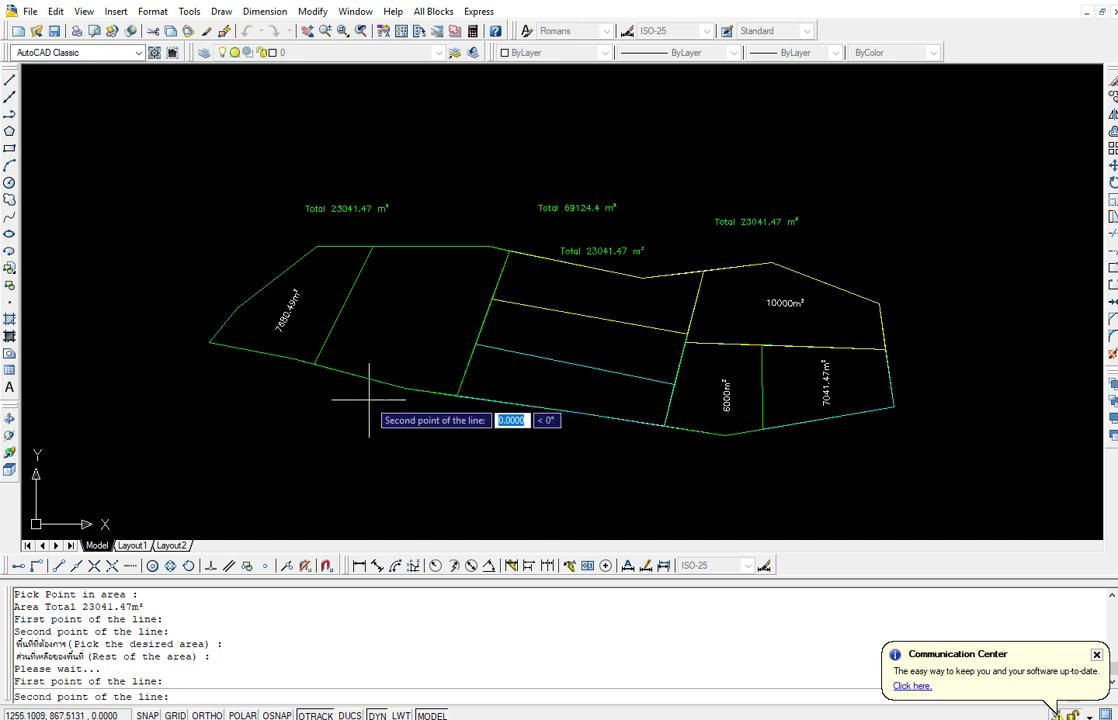
pyautogui.click(446, 221)
pyautogui.click(377, 318)
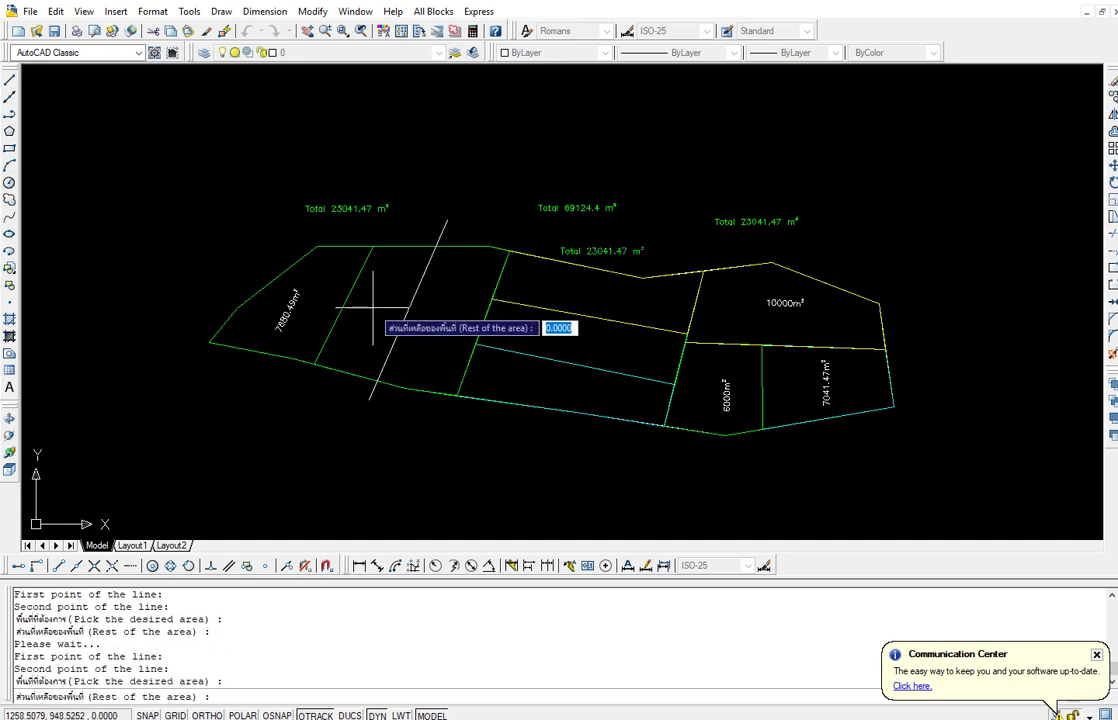
pyautogui.click(452, 328)
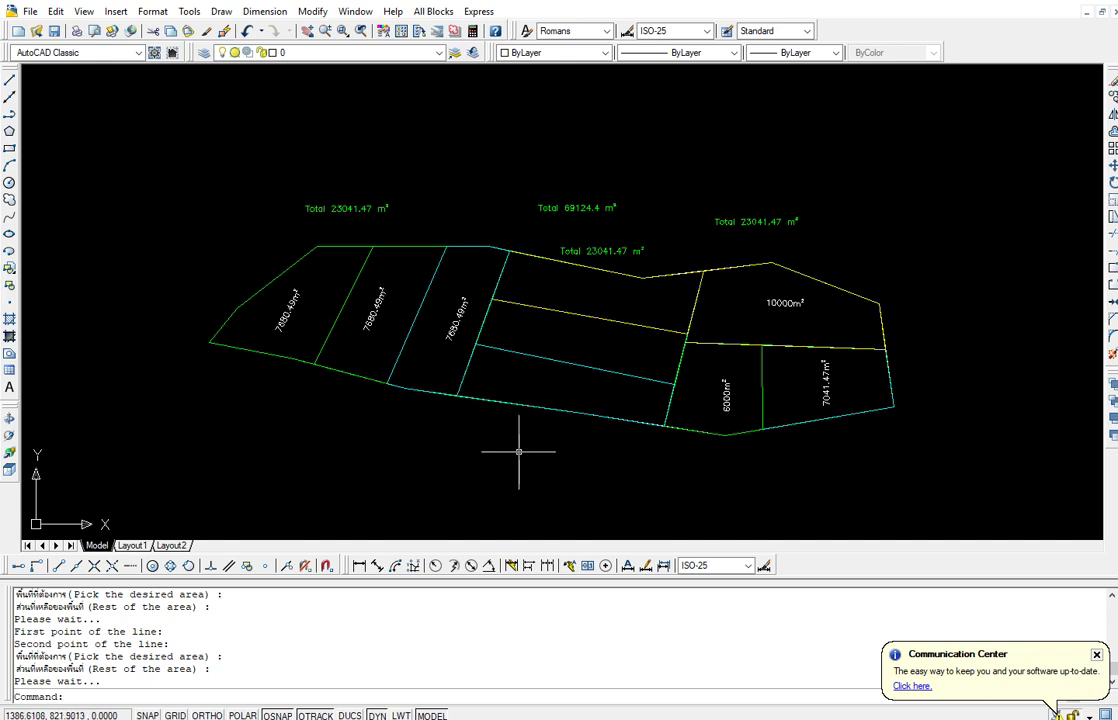
# Run THAR with the rai-ngan-wa format and 2 decimal places for square wa.
pyautogui.write('thar')
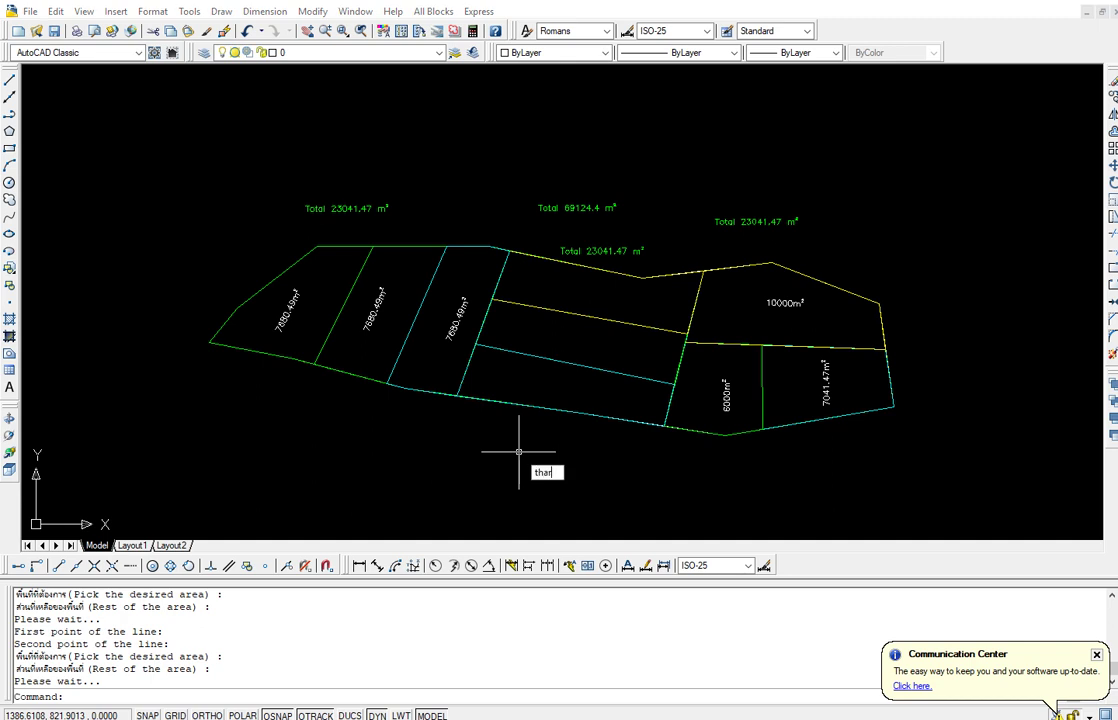
pyautogui.press('Return')
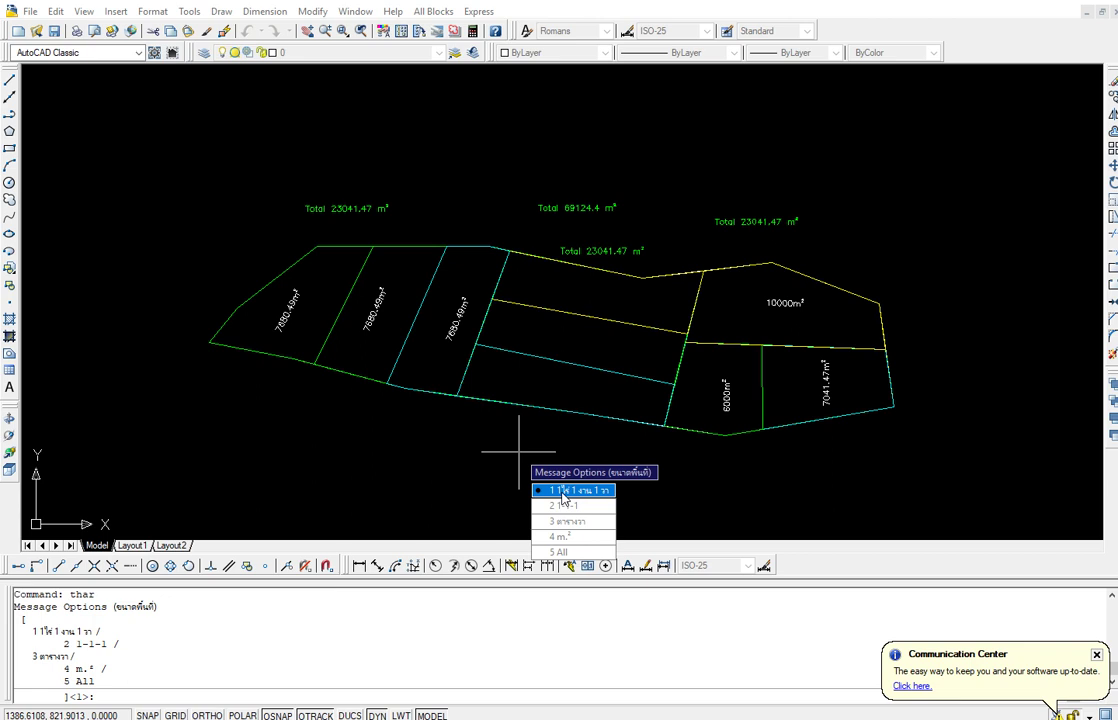
pyautogui.click(563, 491)
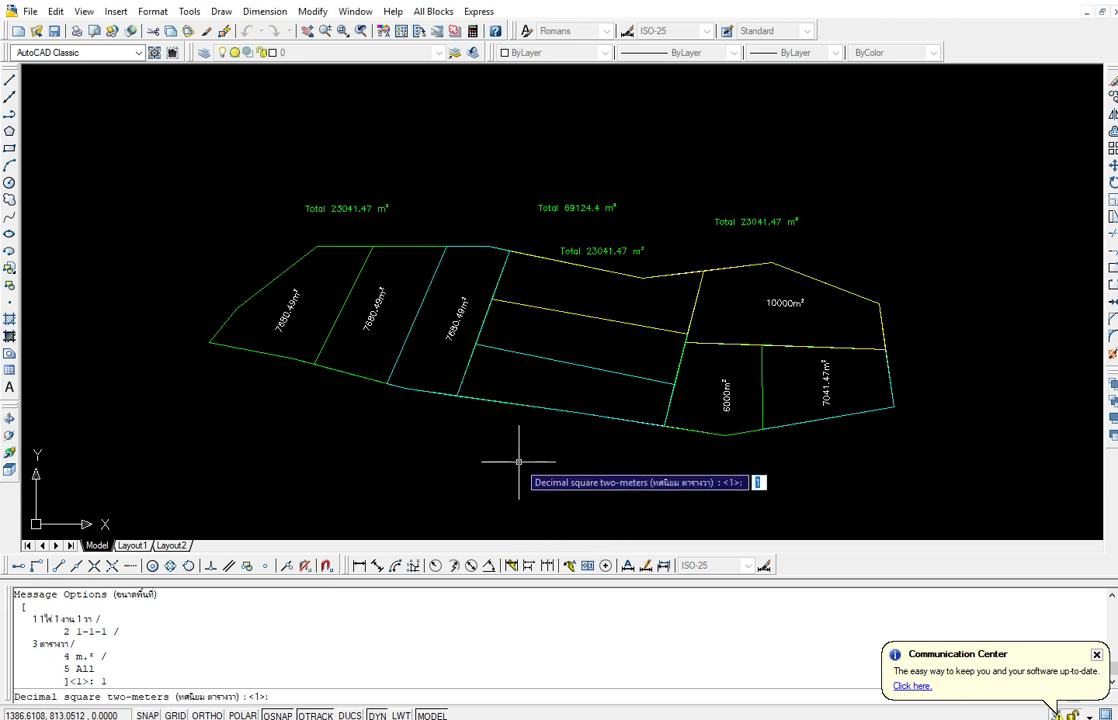
pyautogui.write('2')
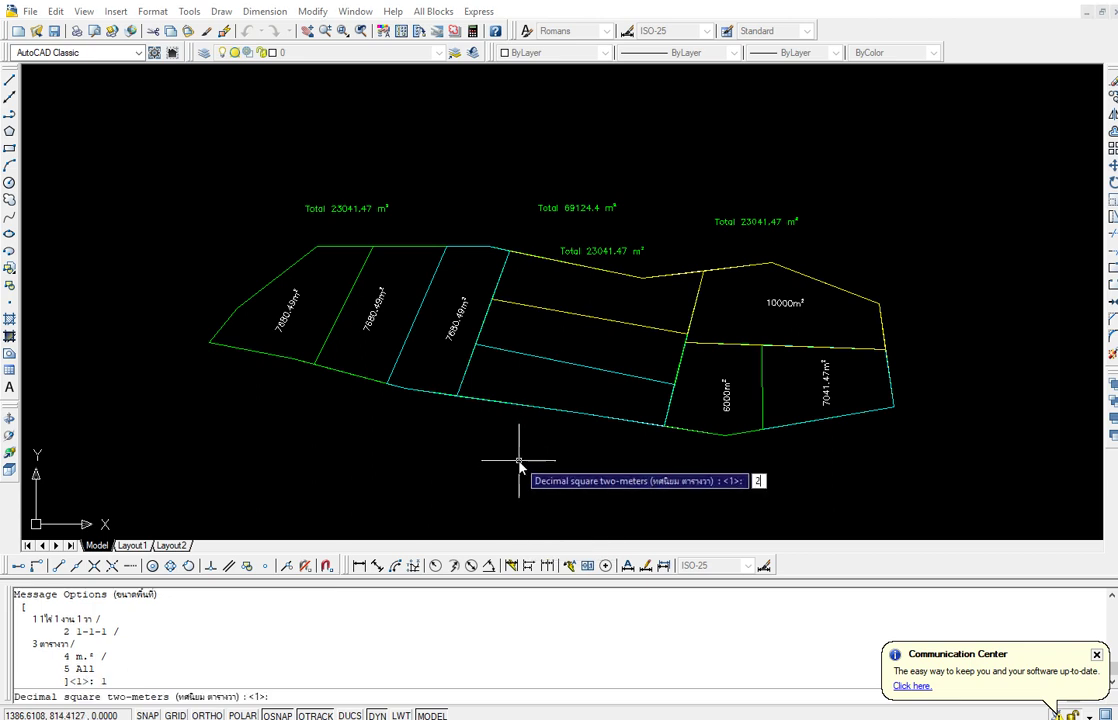
pyautogui.press('Return')
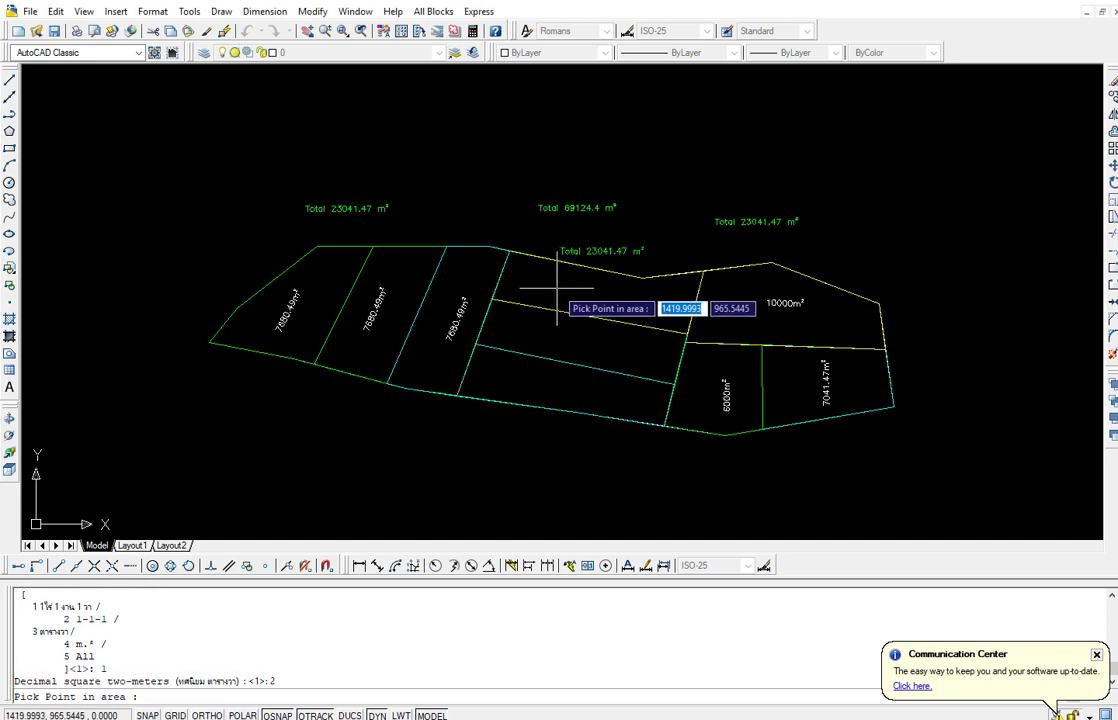
# Place the 4 rai 3 ngan 20.12 square wa label in each of the three middle parcels.
pyautogui.click(546, 286)
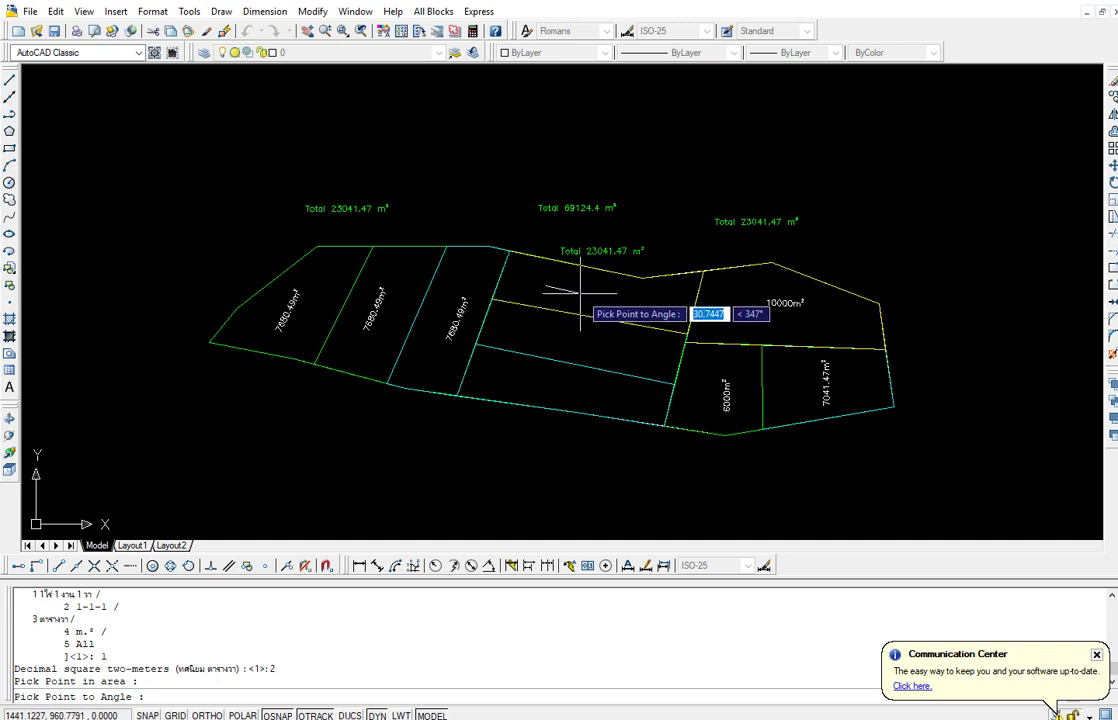
pyautogui.click(630, 302)
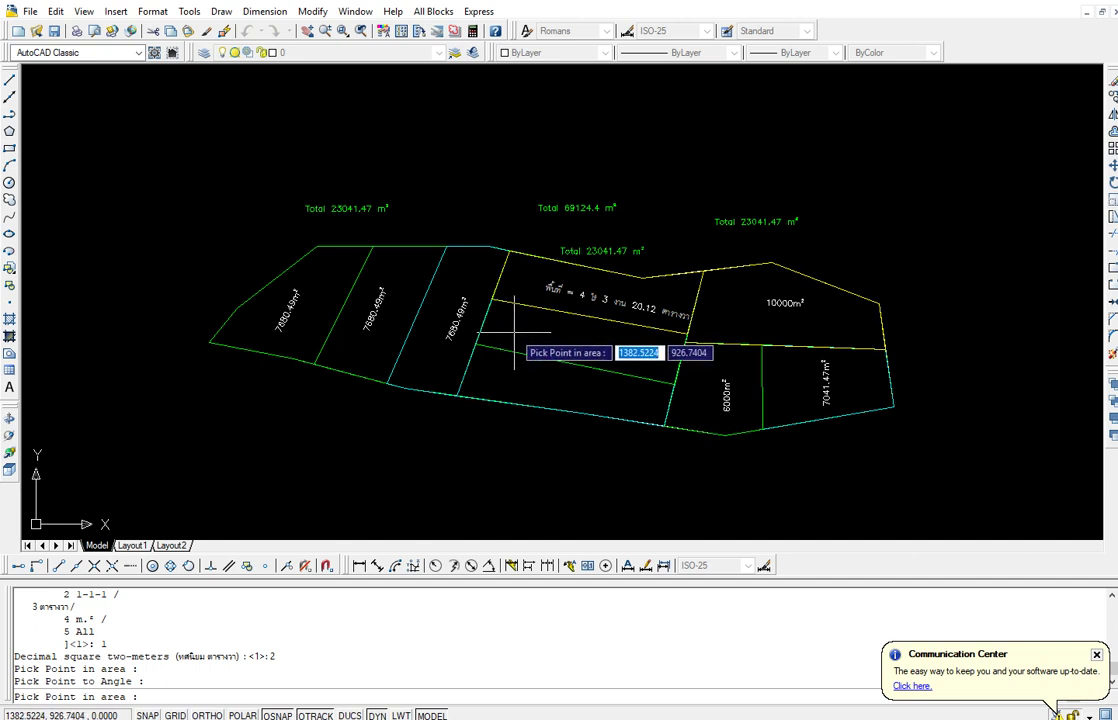
pyautogui.click(512, 331)
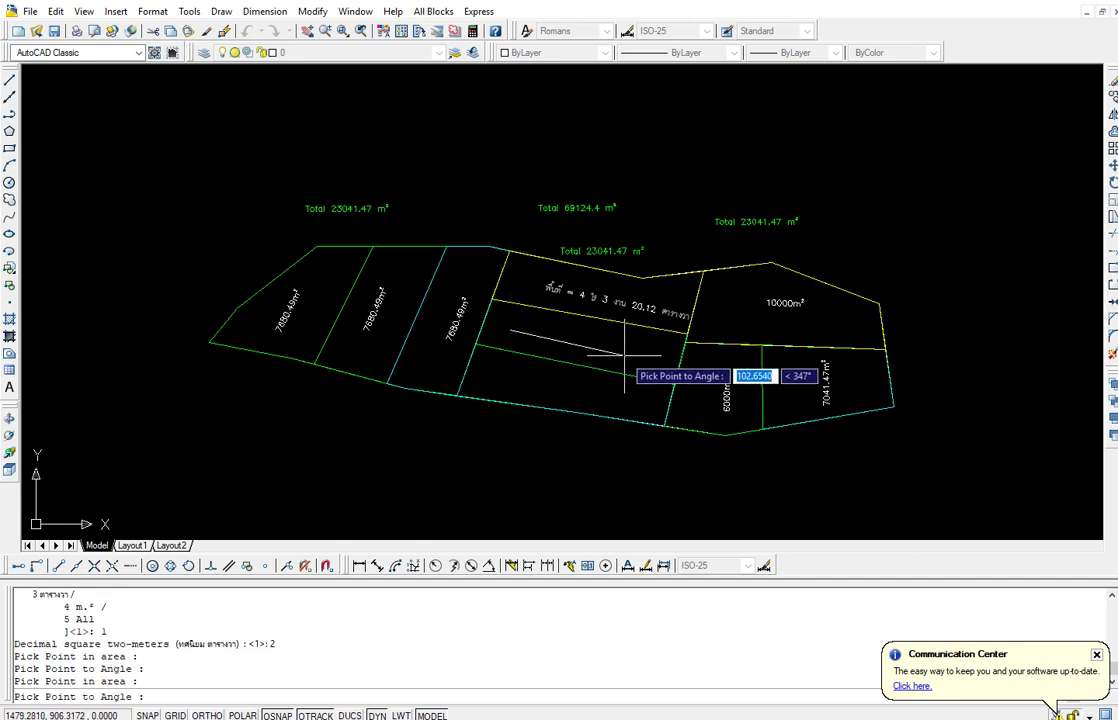
pyautogui.click(628, 355)
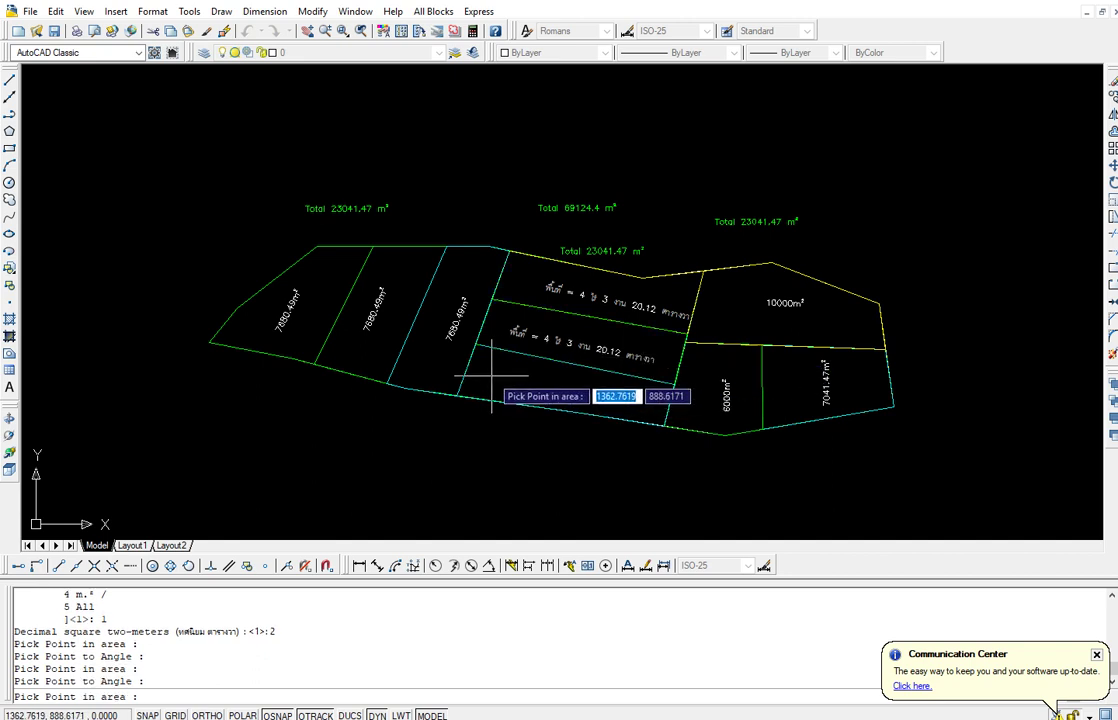
pyautogui.click(487, 376)
pyautogui.click(605, 395)
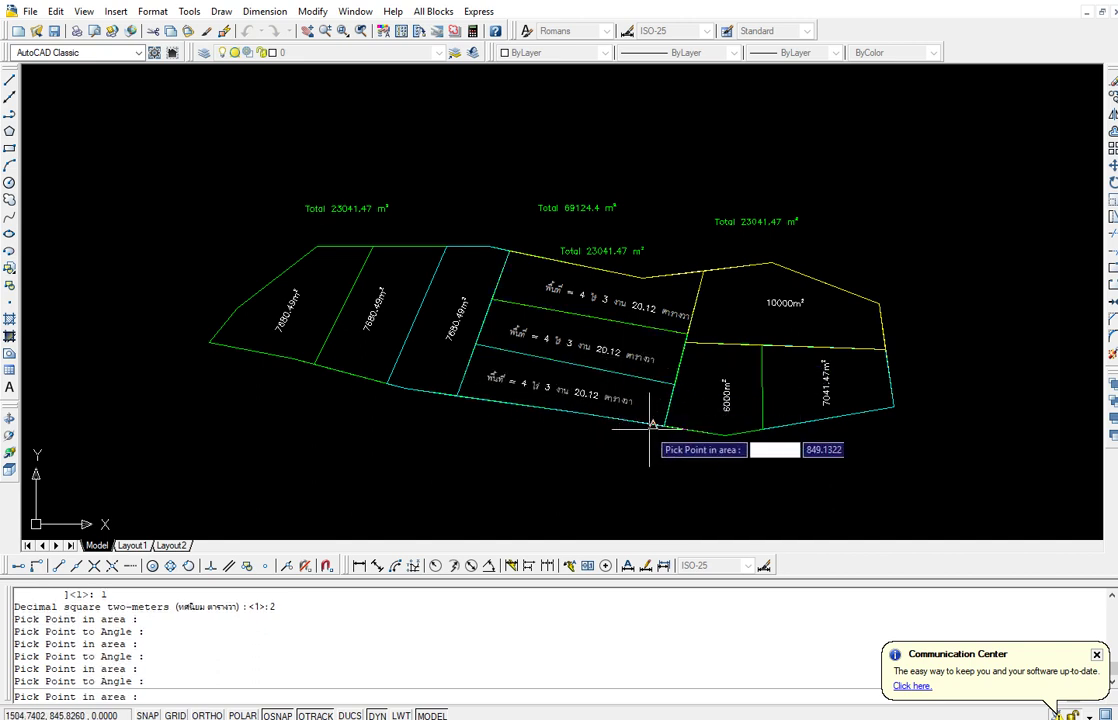
# End the THAR area-labelling command.
pyautogui.scroll(3, 566, 437)
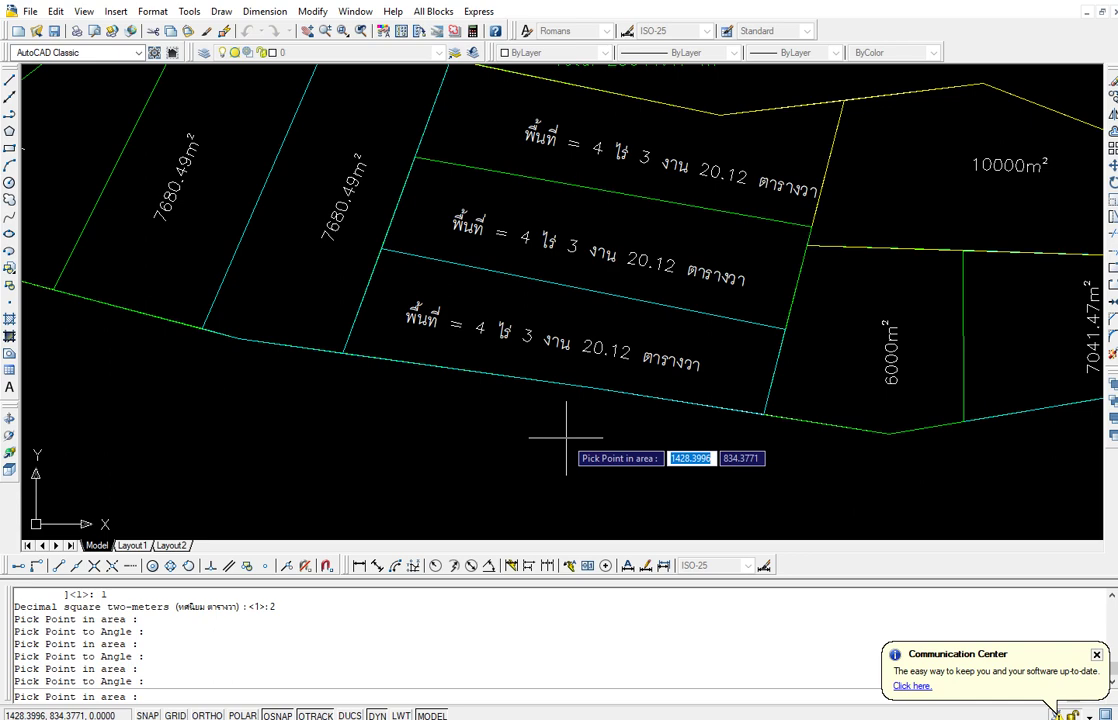
pyautogui.scroll(-3, 566, 440)
pyautogui.scroll(-2, 566, 450)
pyautogui.press('Return')
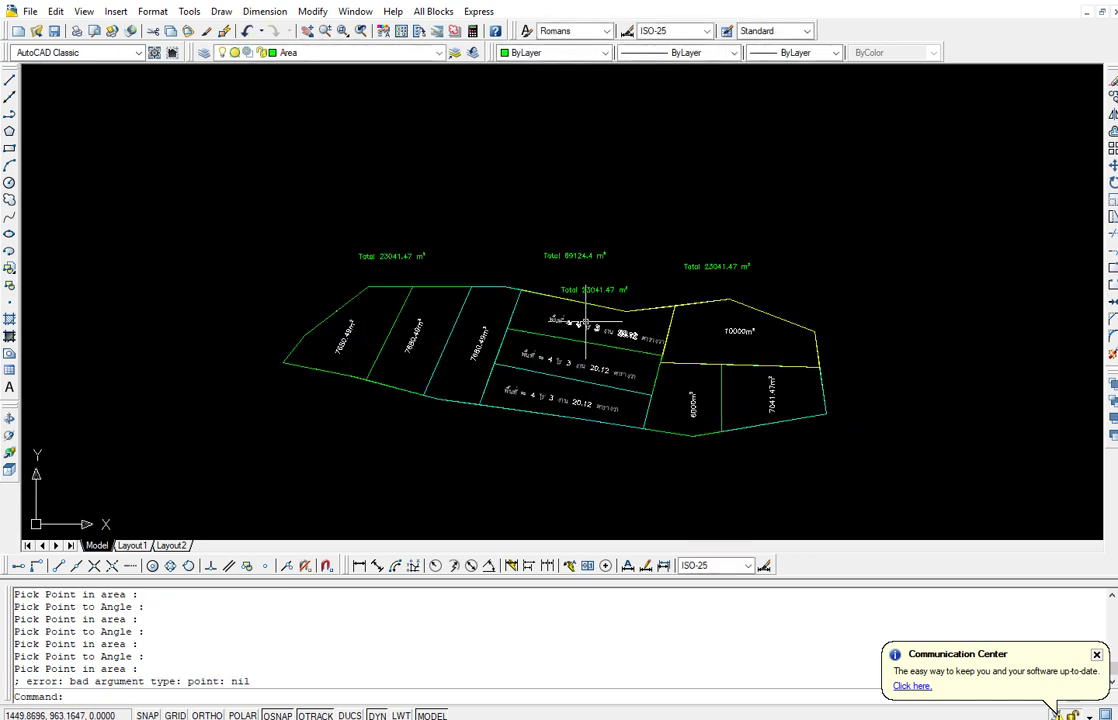
pyautogui.scroll(1, 585, 323)
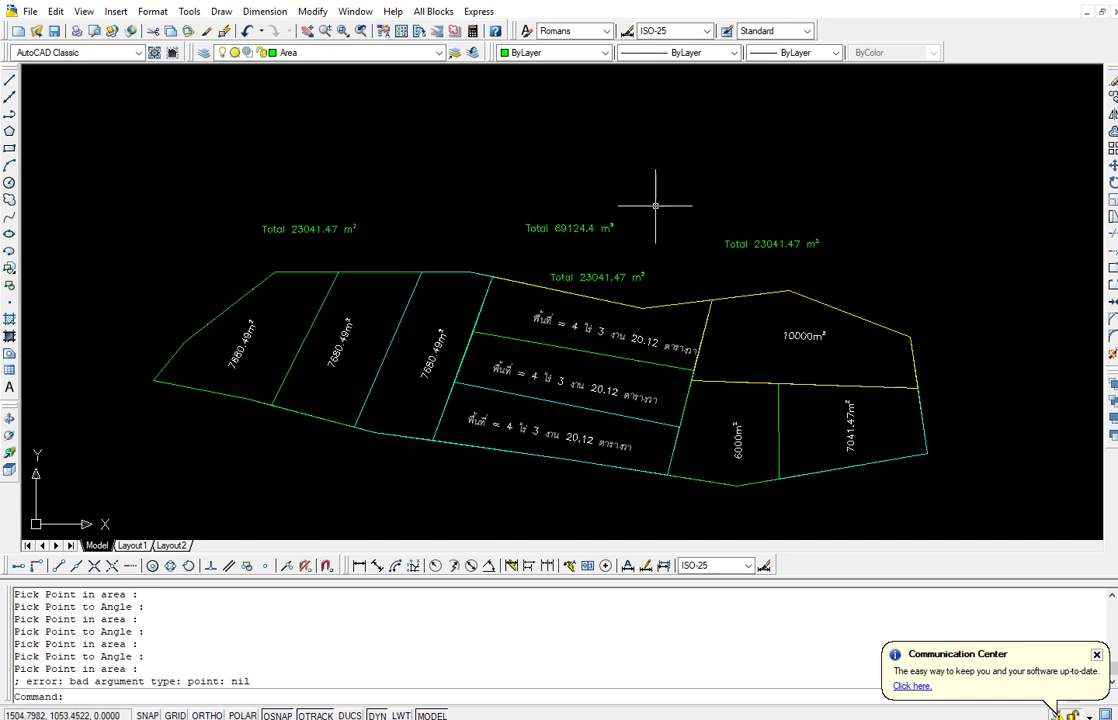
# Realtime-pan the drawing up slightly to recentre the whole plot, then exit panning.
pyautogui.click(307, 31)
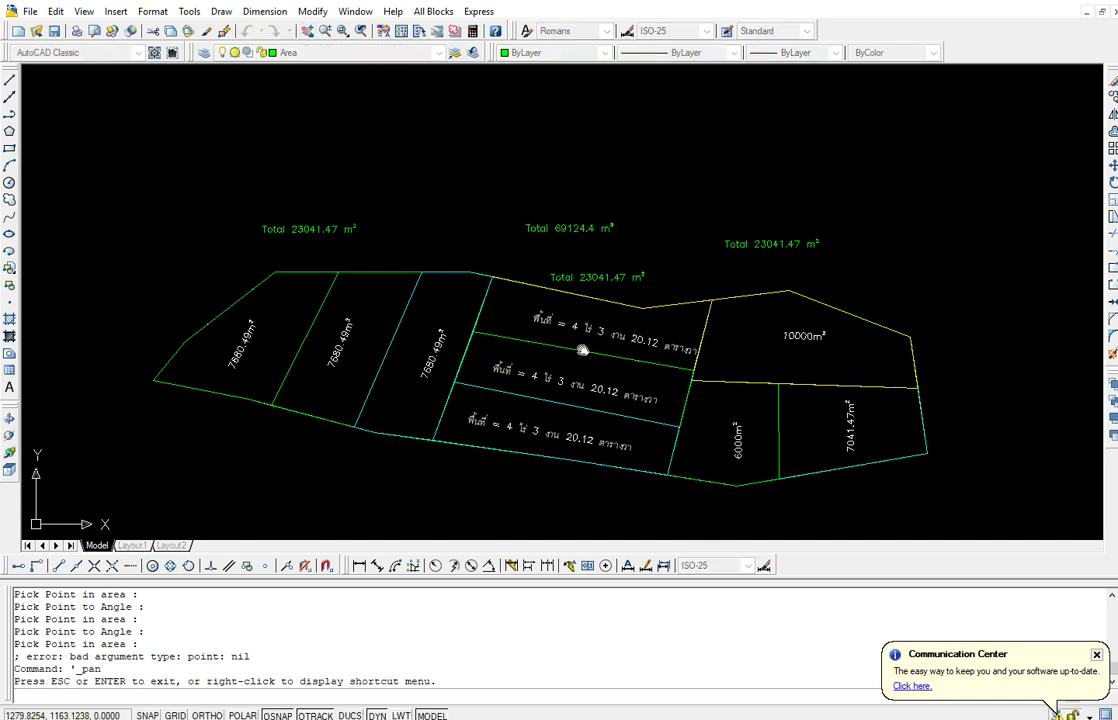
pyautogui.moveTo(585, 375); pyautogui.dragTo(585, 330)
pyautogui.rightClick(585, 330)
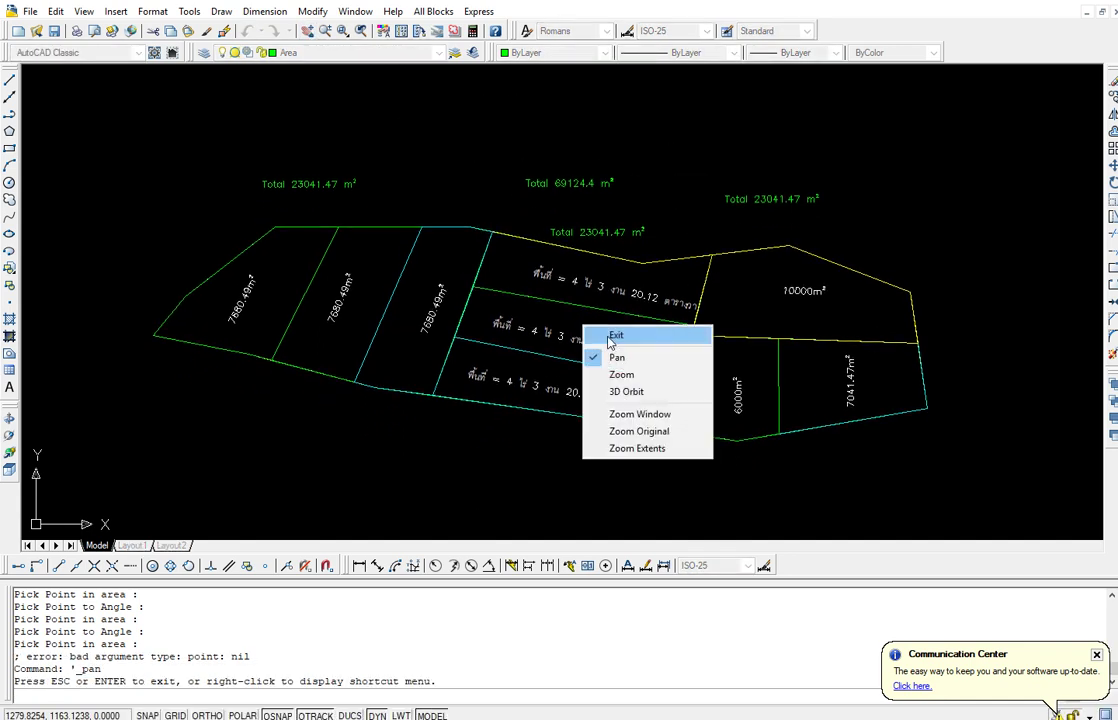
pyautogui.click(614, 336)
pyautogui.write('dar')
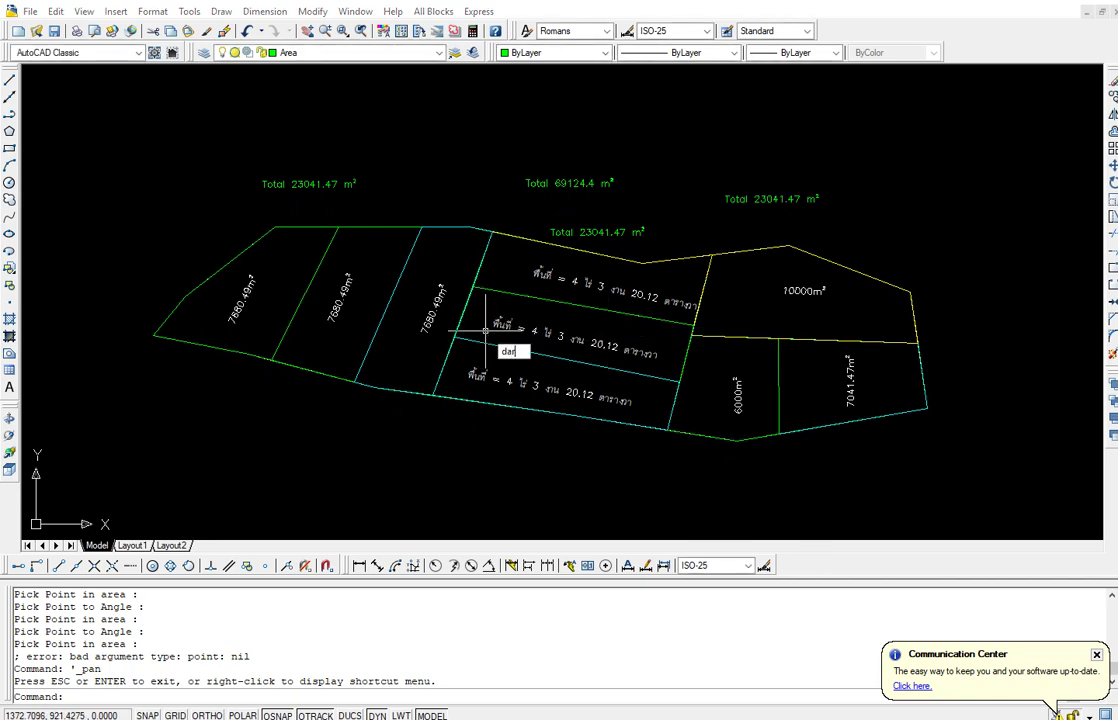
pyautogui.press('Return')
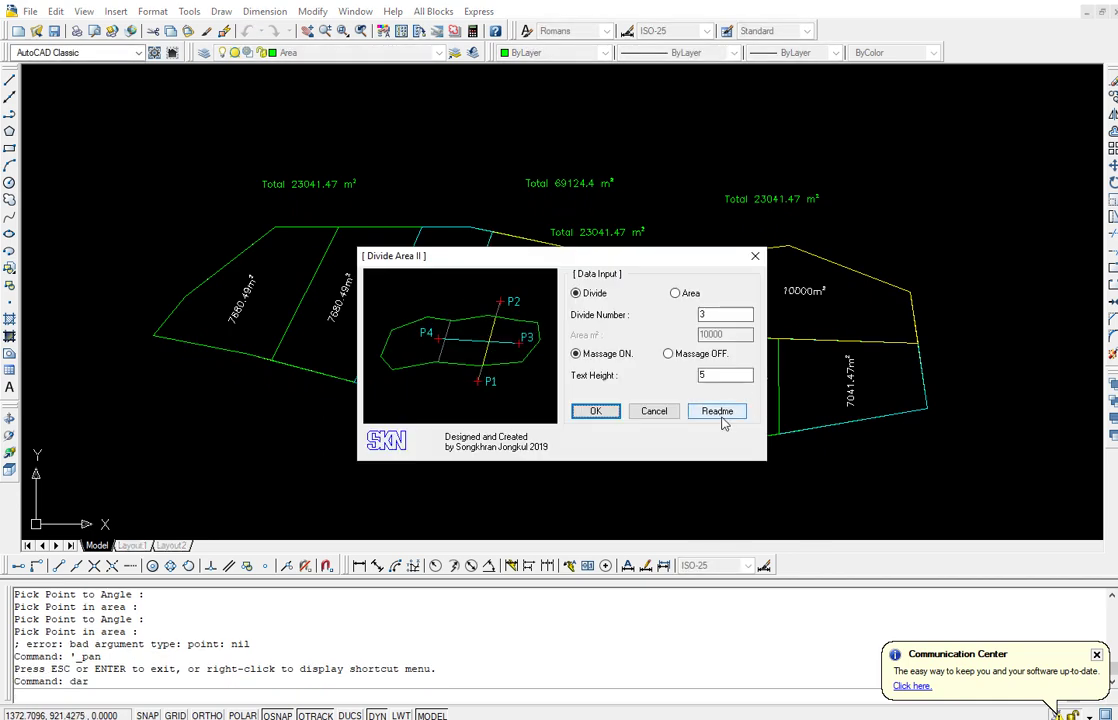
pyautogui.click(717, 412)
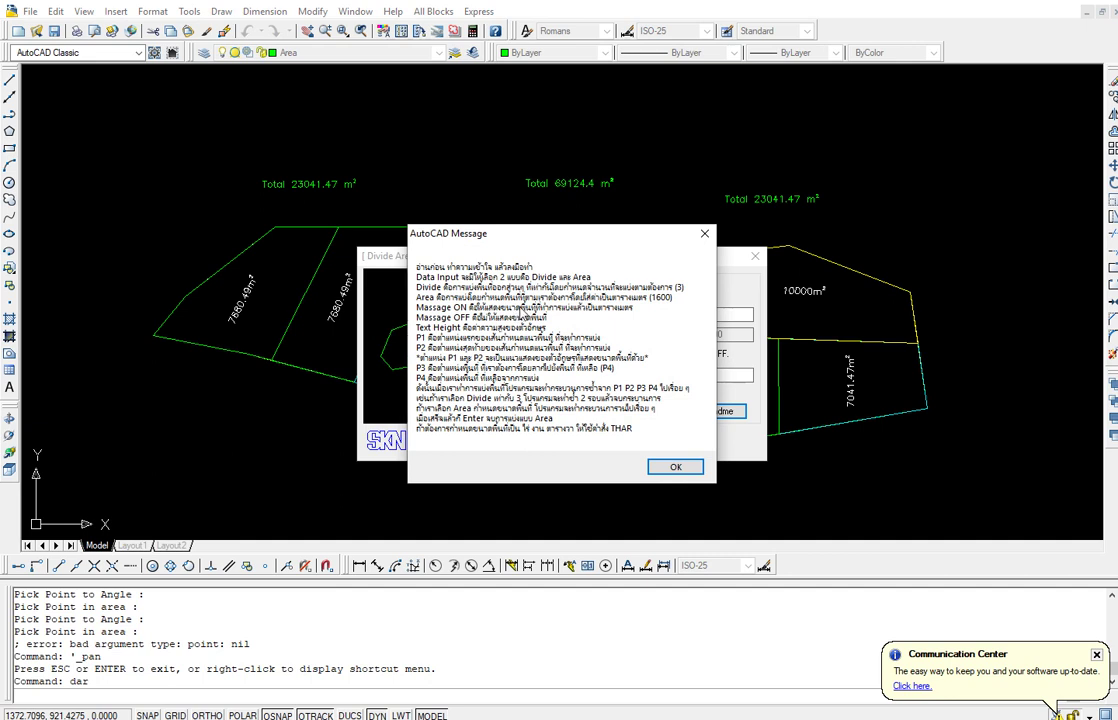
pyautogui.click(677, 468)
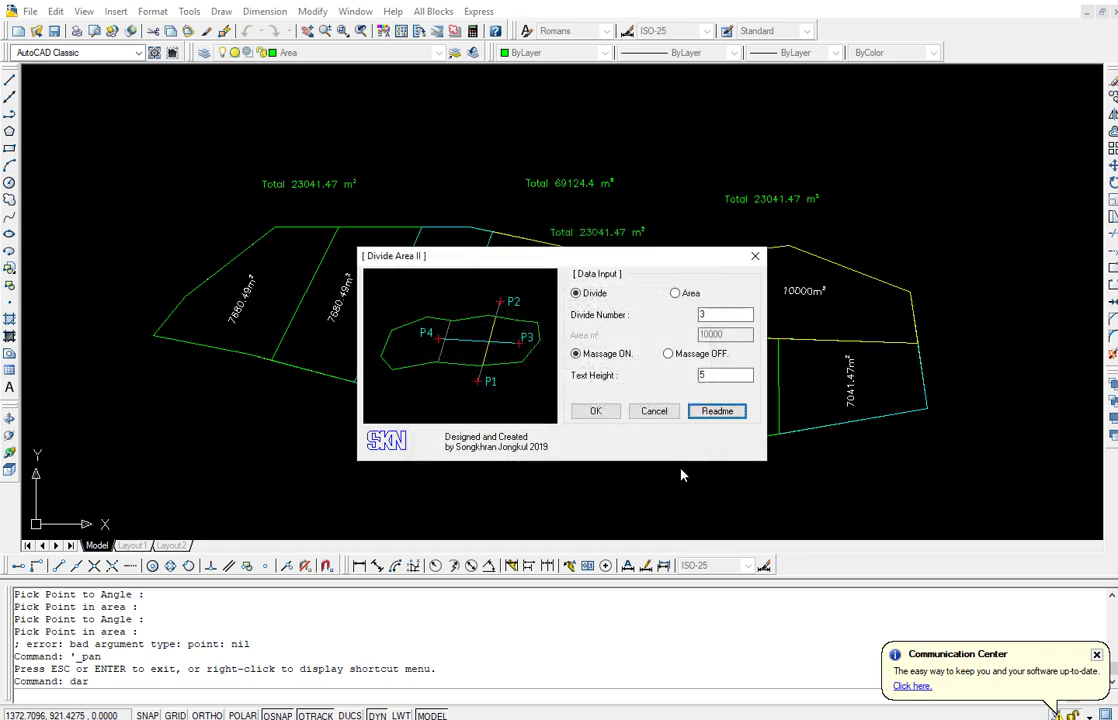
pyautogui.click(654, 411)
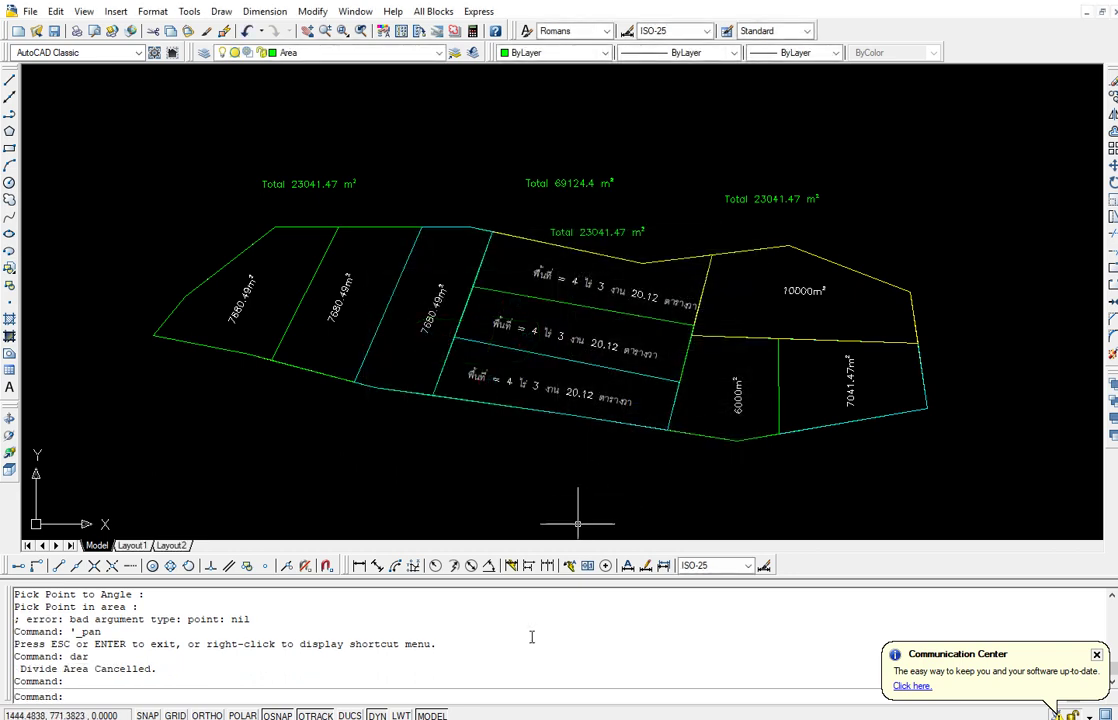